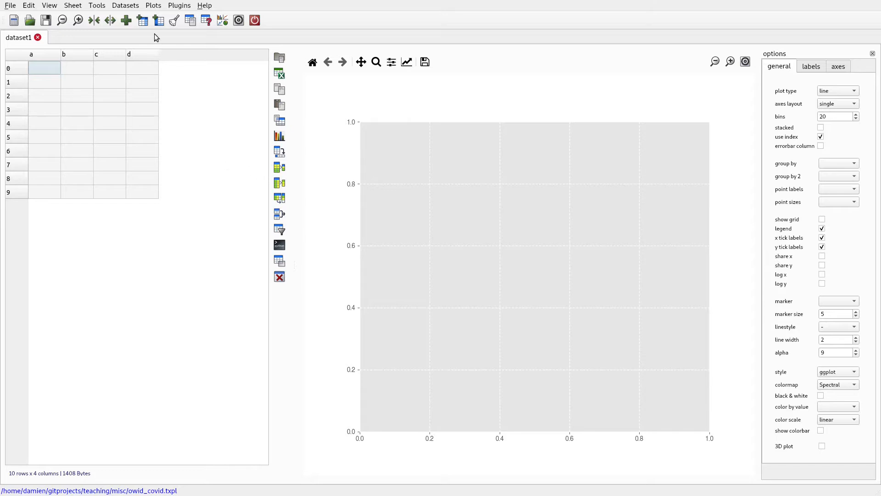
- Generate a sample dataset with 100 rows and 3 columns, keeping the name length at 2
left_click(126, 5)
left_click(133, 16)
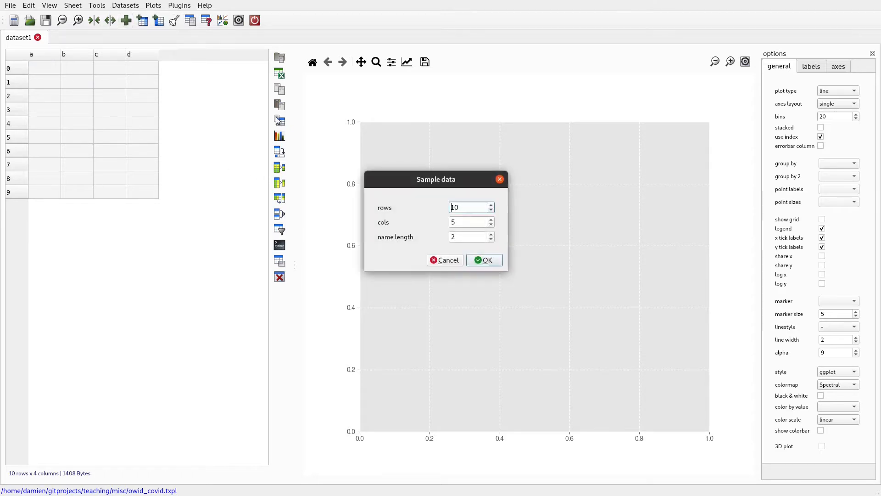
left_click(466, 209)
type("0")
left_click(461, 224)
key("BackSpace")
type("3")
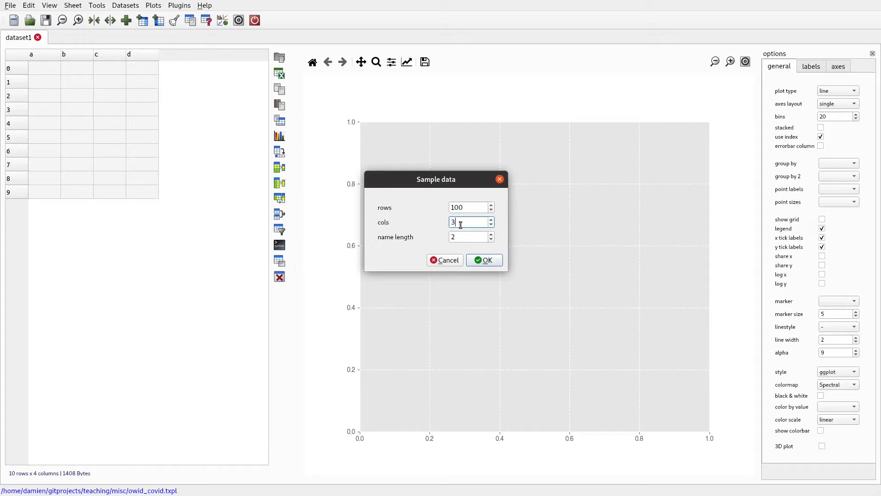
left_click(483, 260)
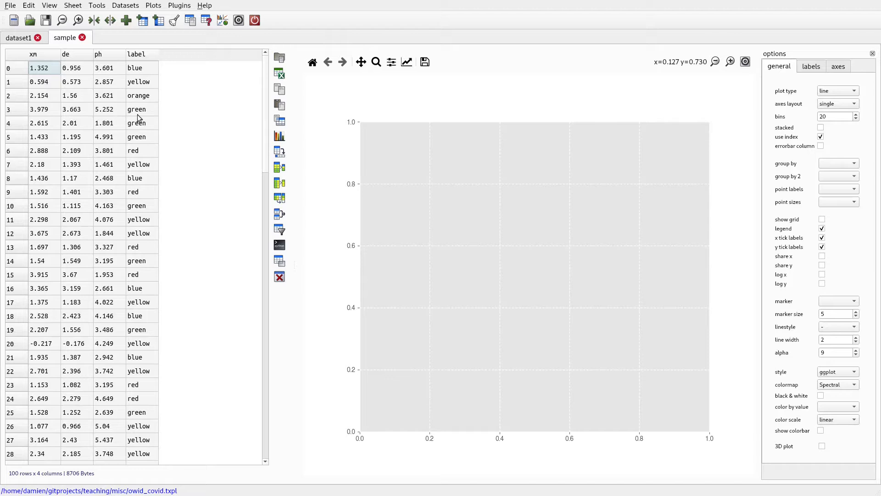
- Run a group-by aggregation on the sample table, grouping by label and computing the sum of xm
left_click(280, 168)
left_click_drag(257, 38, 518, 107)
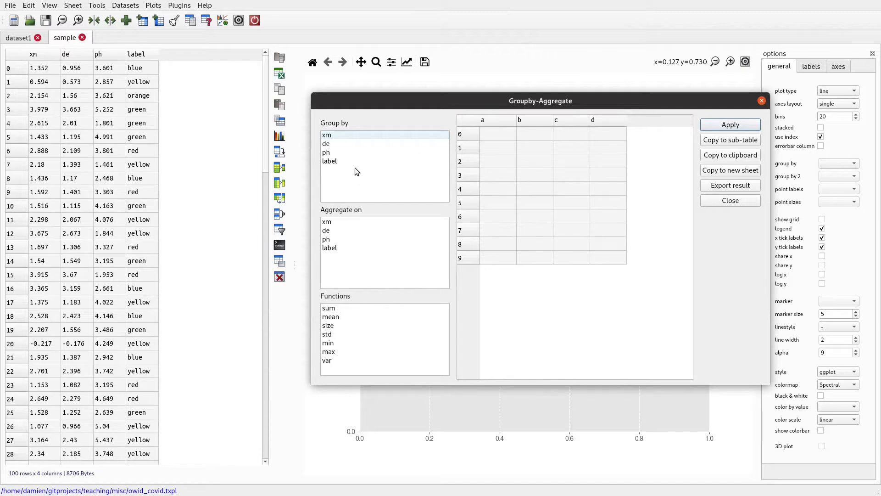
left_click(332, 162)
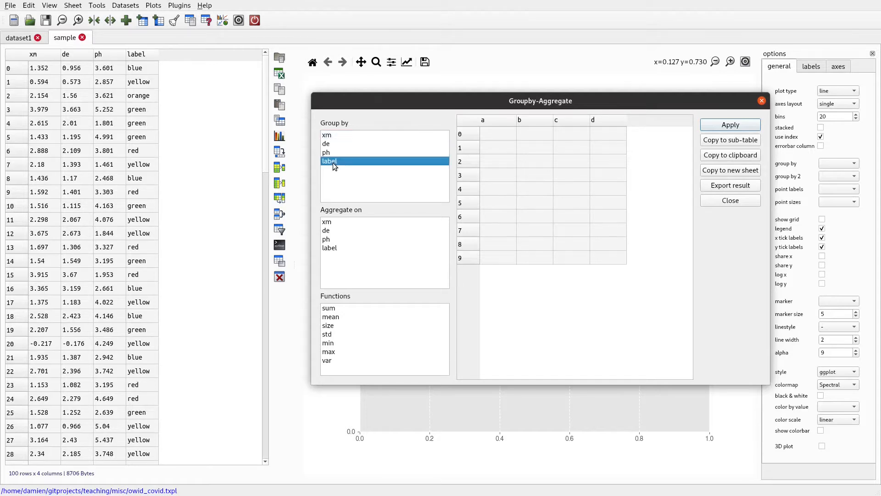
left_click(349, 223)
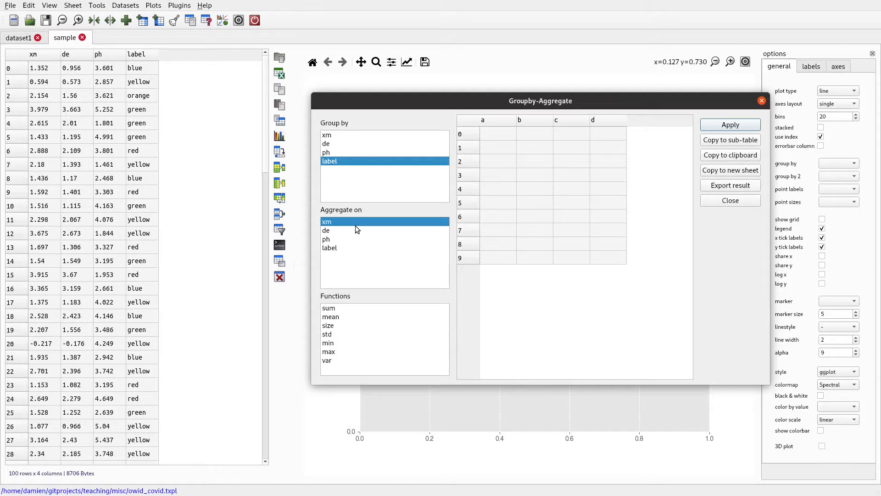
left_click(340, 309)
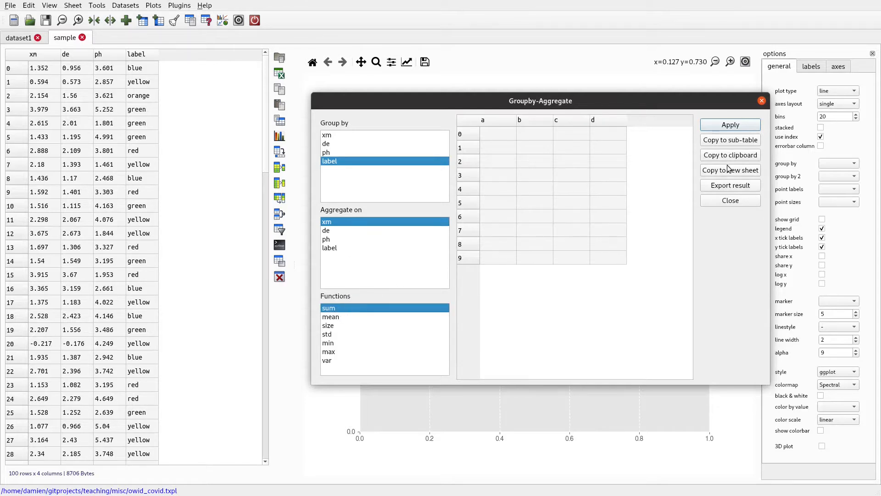
left_click(717, 126)
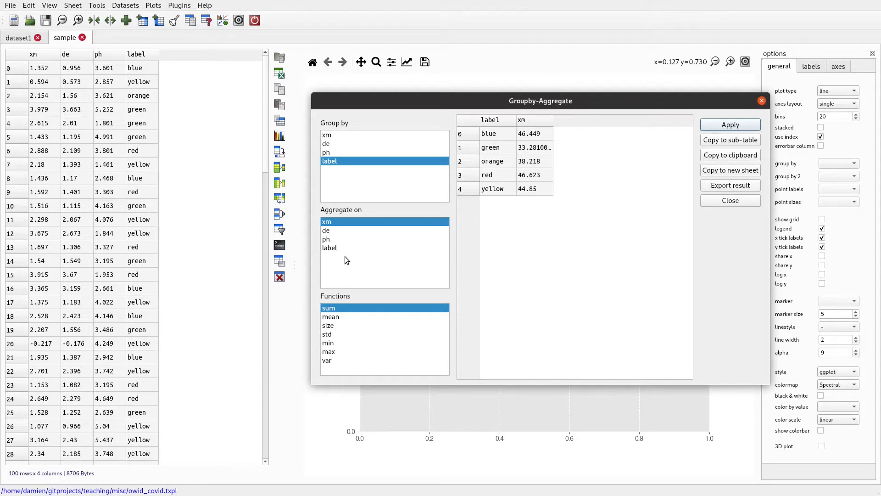
- Add de and ph to the aggregated columns, reapply the sum, and copy the result to a sub-table
left_click(347, 232)
left_click(346, 239)
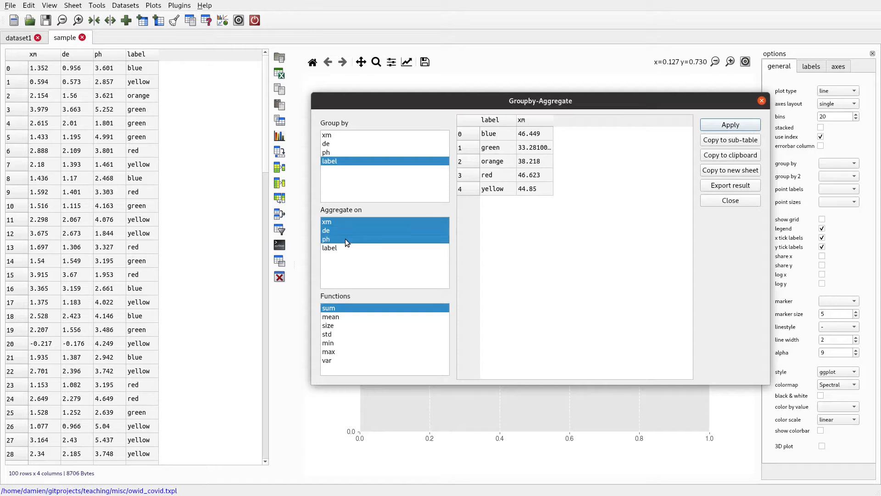
left_click(717, 126)
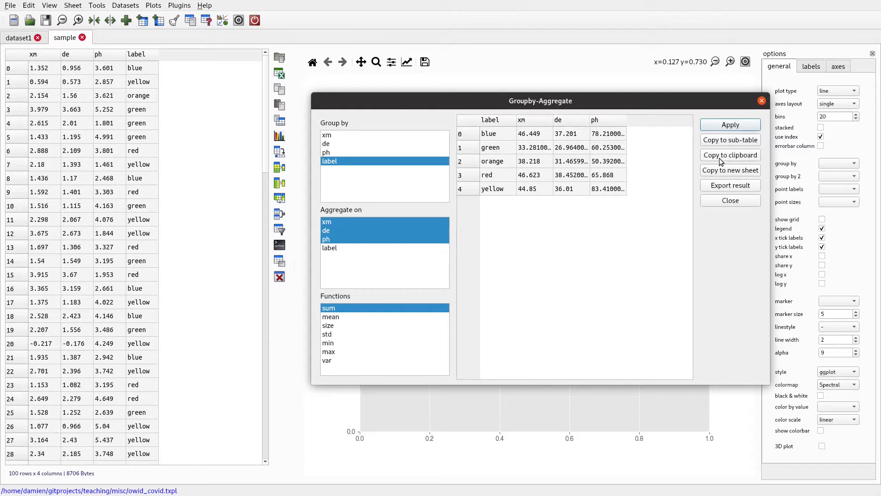
left_click(720, 140)
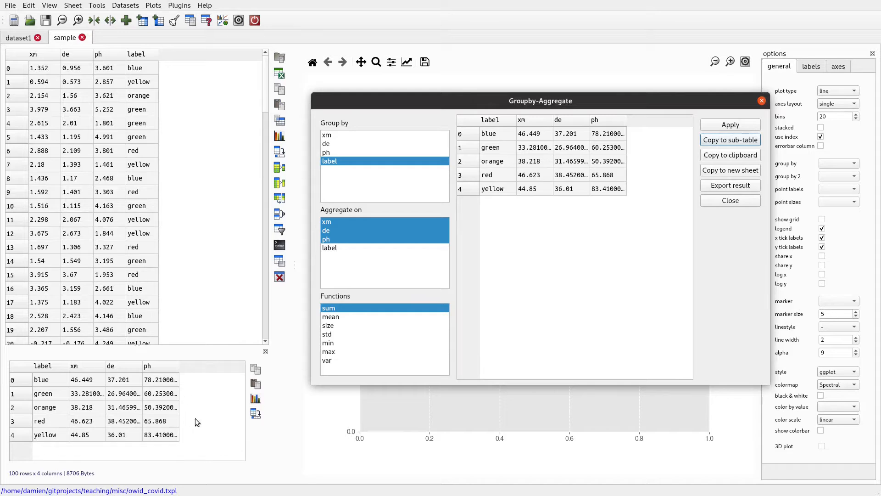
left_click(732, 201)
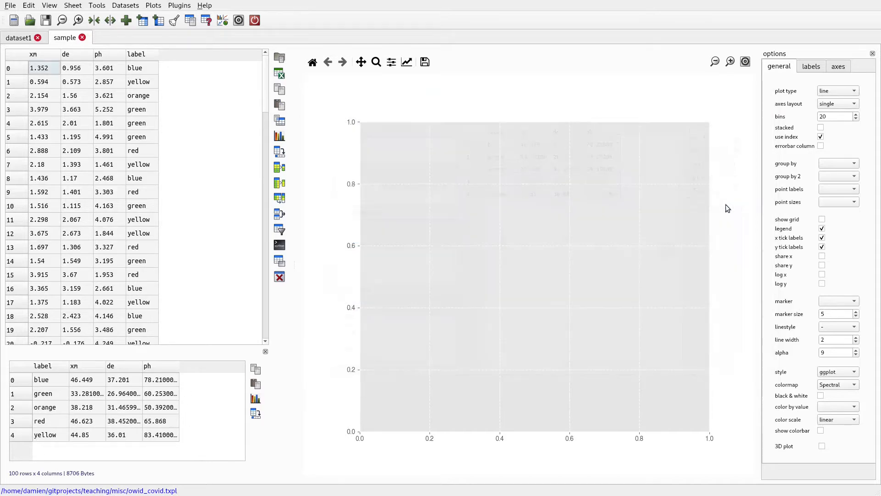
- Set the label column as the index of the sub-table
left_click(56, 370)
right_click(56, 370)
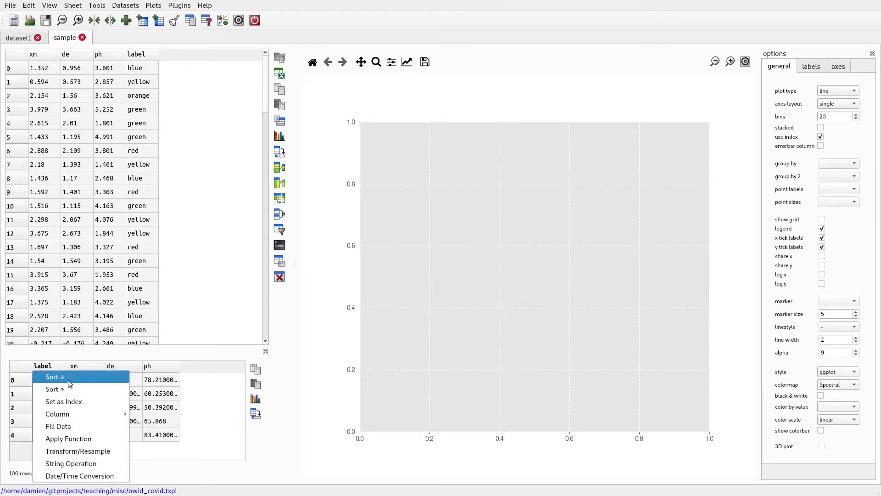
left_click(88, 402)
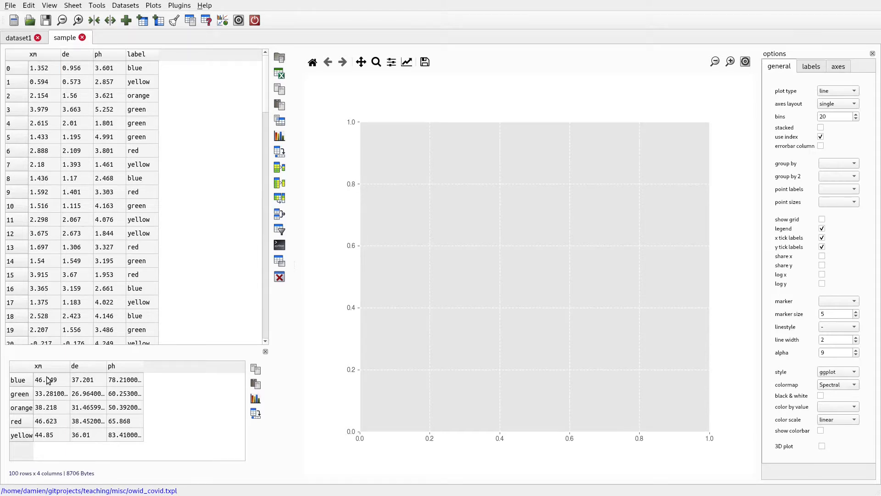
- Plot the xm, de and ph sums from all sub-table rows as a bar chart
left_click_drag(48, 380, 126, 434)
left_click(256, 398)
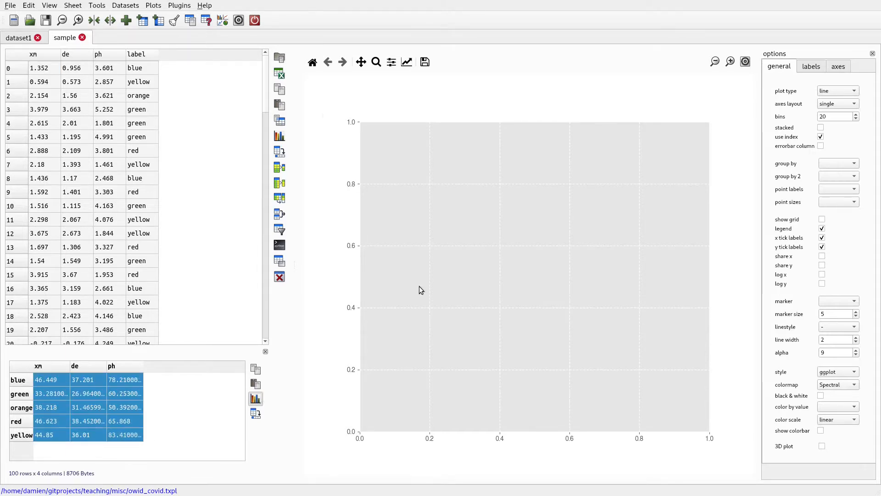
left_click(833, 92)
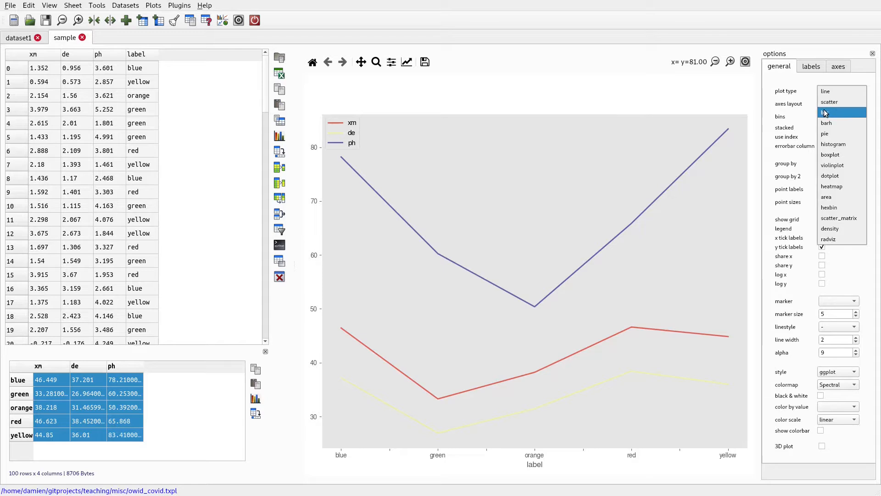
left_click(824, 113)
left_click(255, 398)
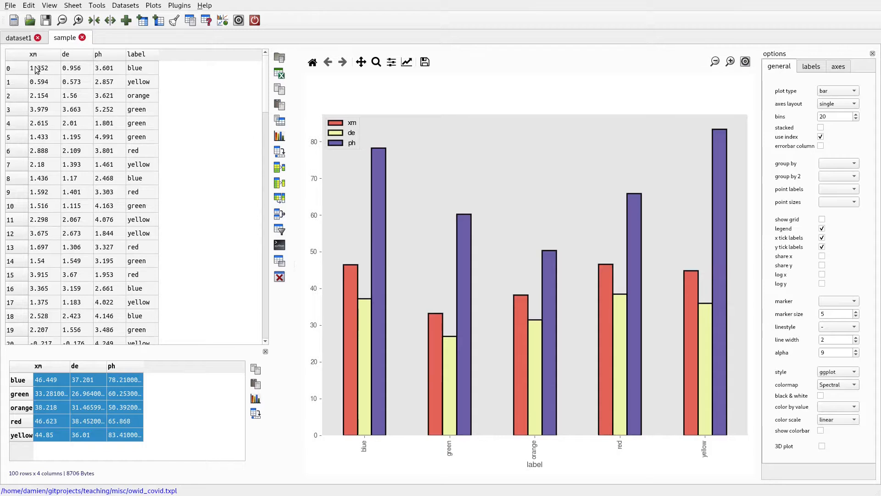
- Close the sub-table and plot the whole sample table as a bar chart grouped by label
left_click(17, 55)
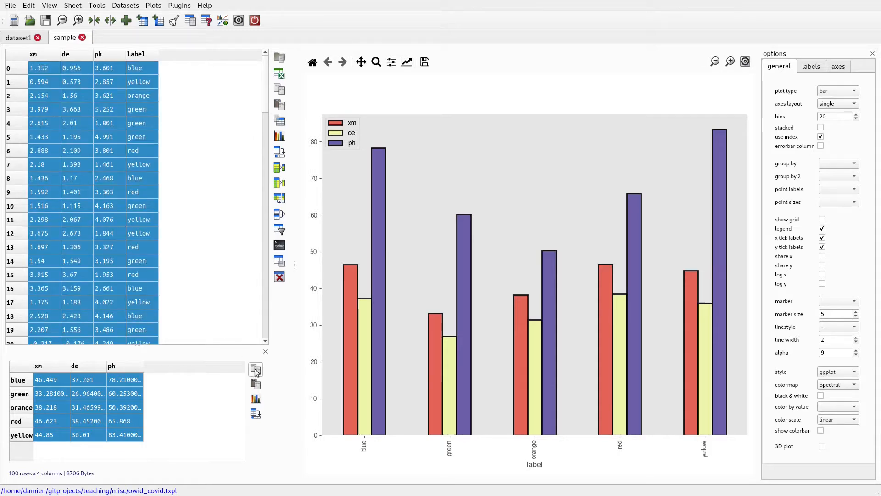
left_click(265, 352)
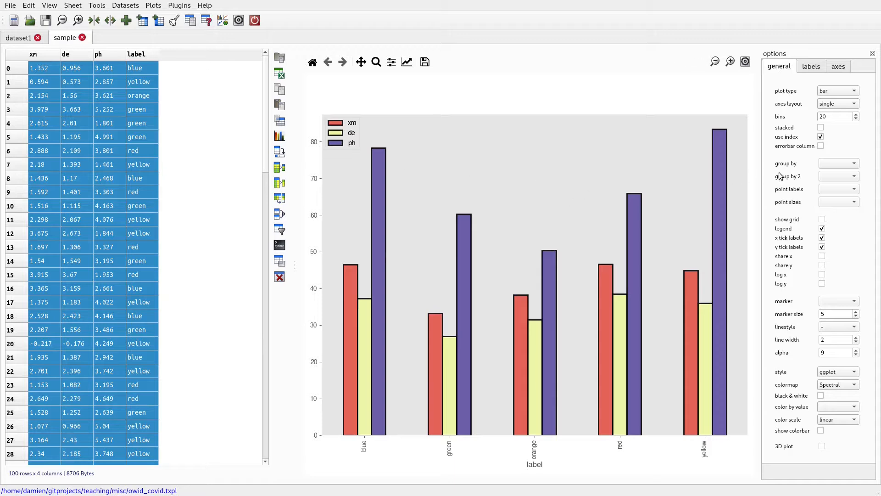
left_click(841, 159)
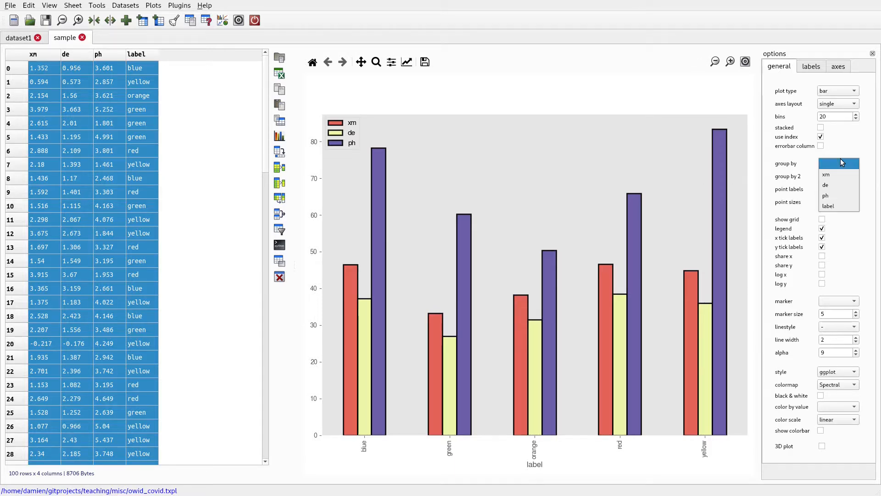
left_click(838, 206)
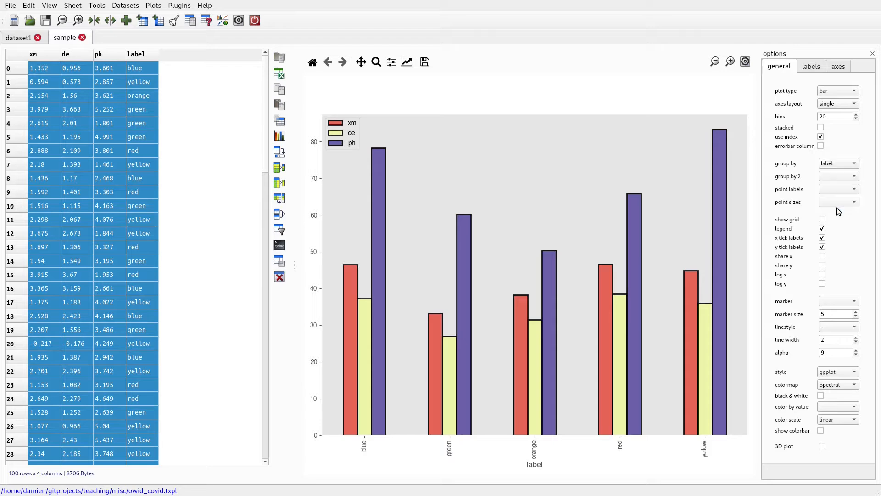
left_click(279, 140)
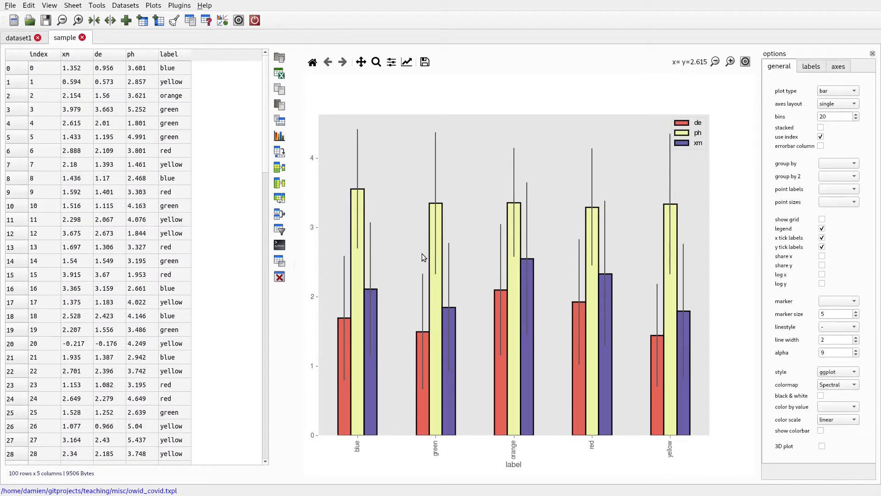
- Load the built-in Titanic dataset into its own sheet
left_click(130, 6)
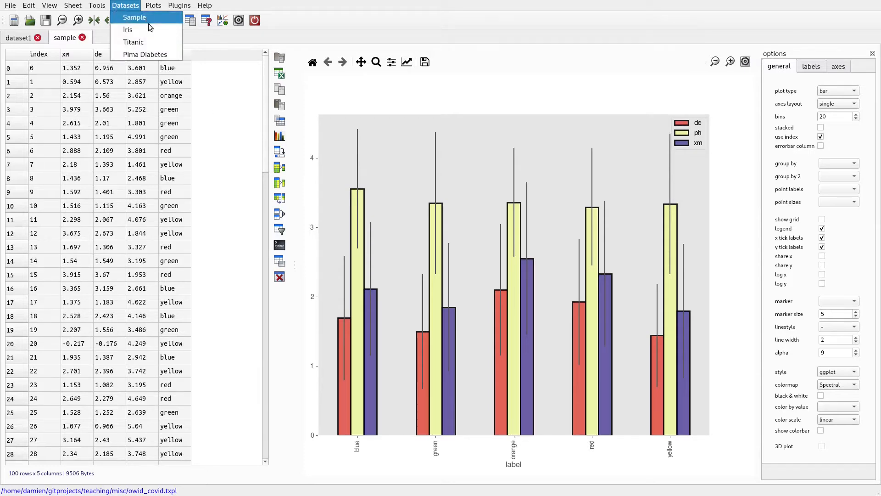
left_click(158, 39)
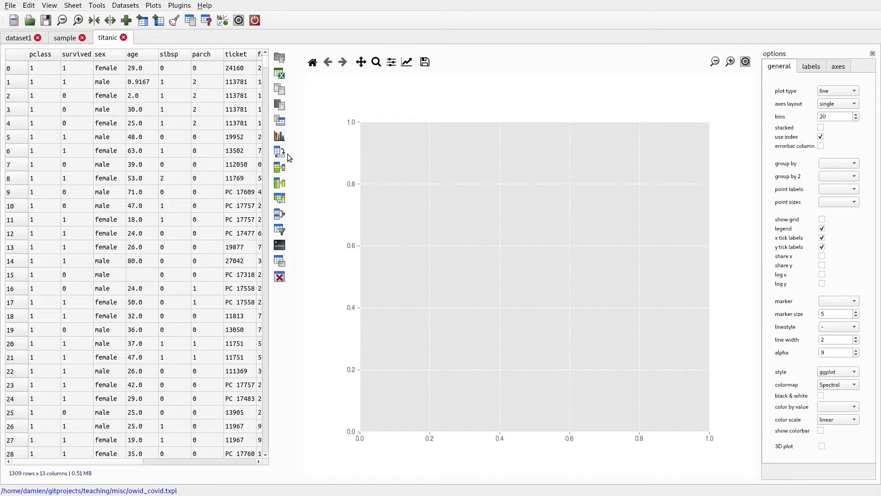
left_click(279, 136)
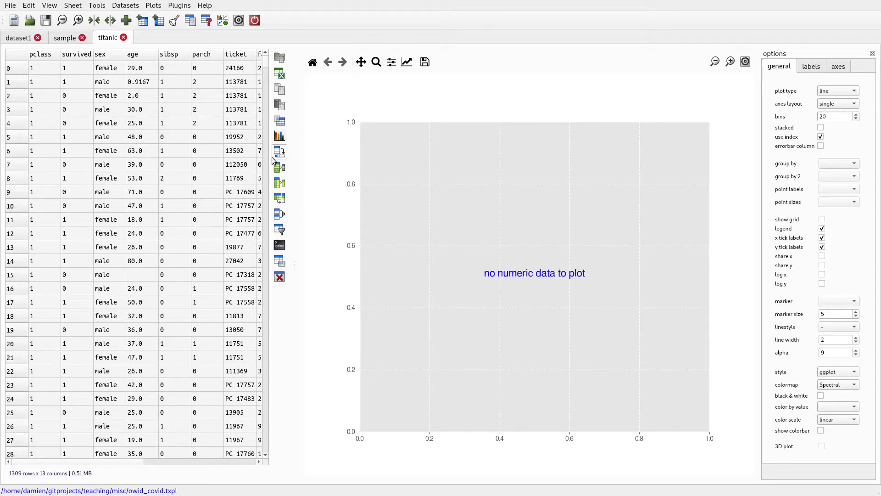
- Aggregate the Titanic table, grouping by survived and sex and computing the mean of age
left_click(280, 168)
left_click_drag(328, 31, 598, 85)
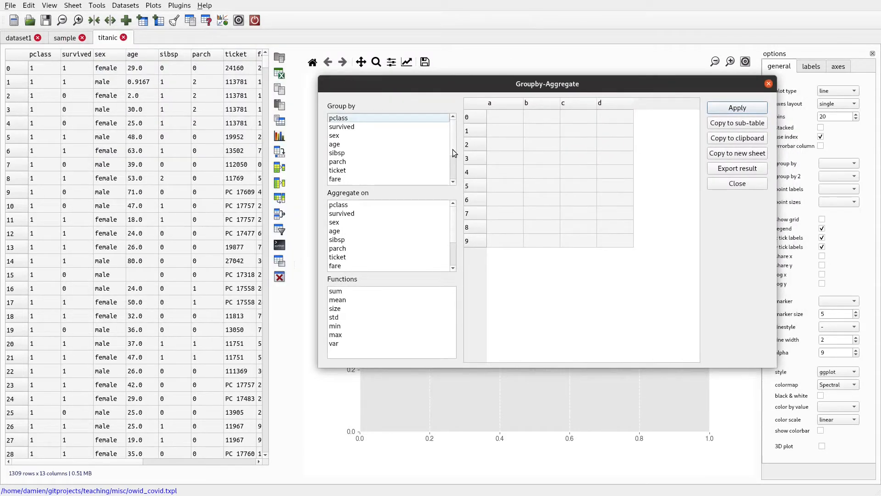
left_click(340, 128)
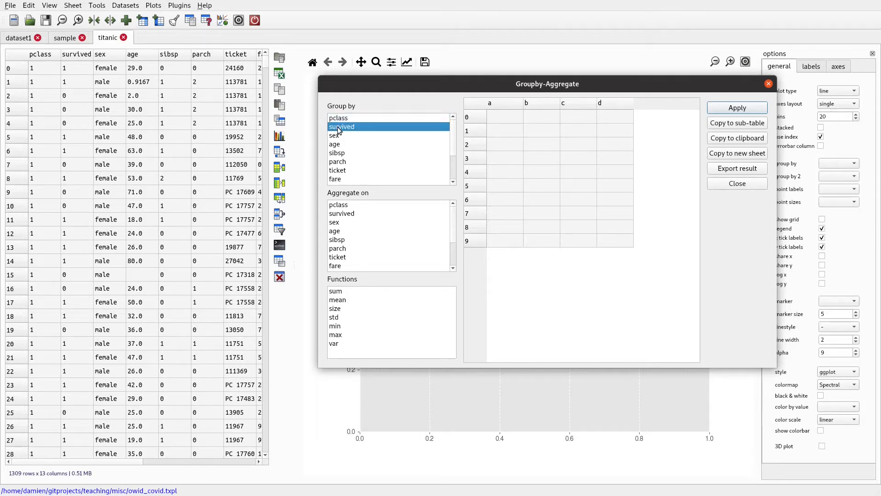
left_click(337, 136, "ctrl")
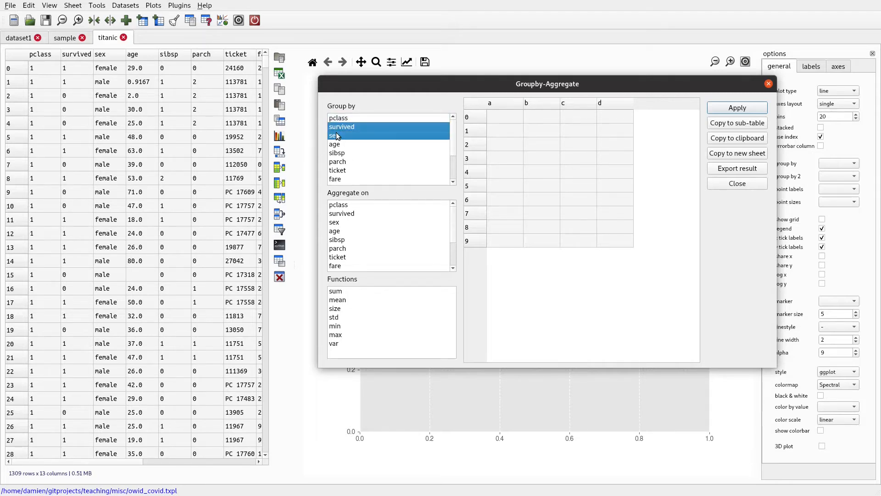
left_click(342, 233)
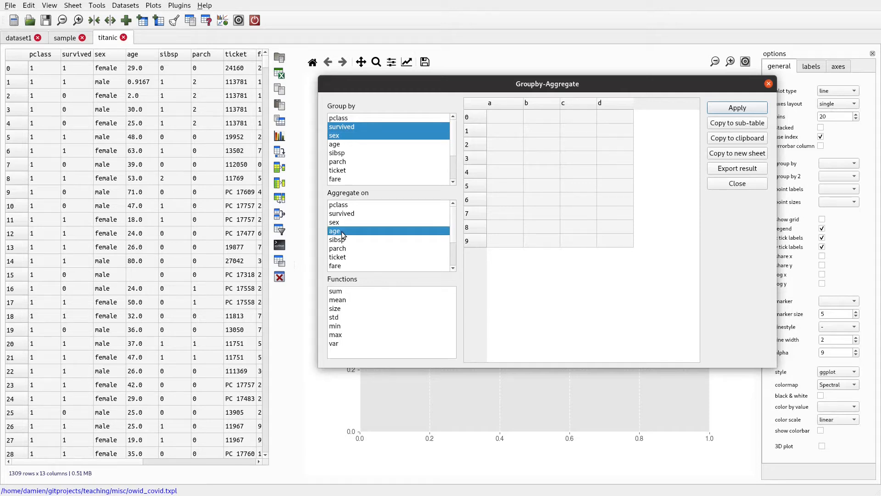
left_click(353, 301)
left_click(737, 110)
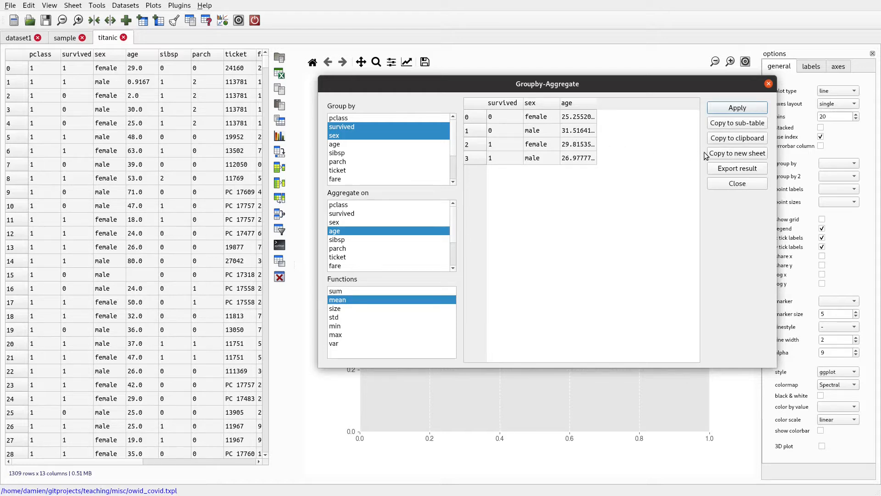
- Copy the aggregation result to a new sheet named temp and close the aggregation dialog
left_click(721, 158)
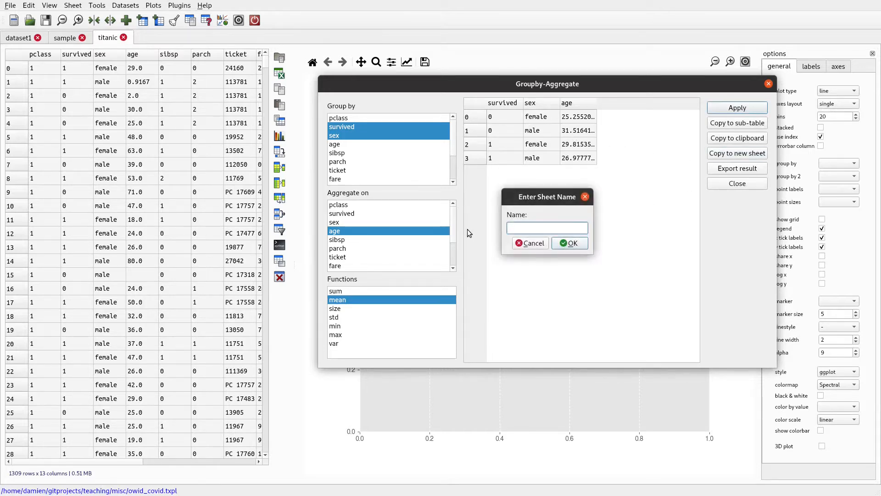
type("temp")
key("Return")
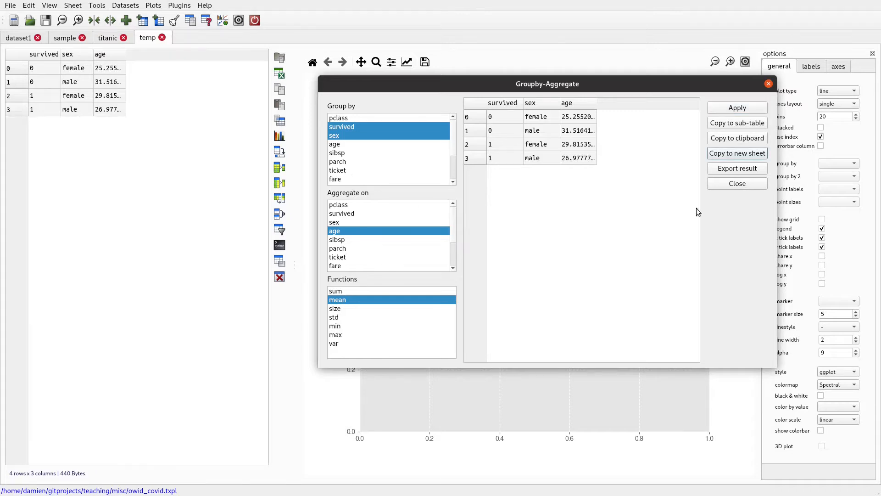
left_click(753, 184)
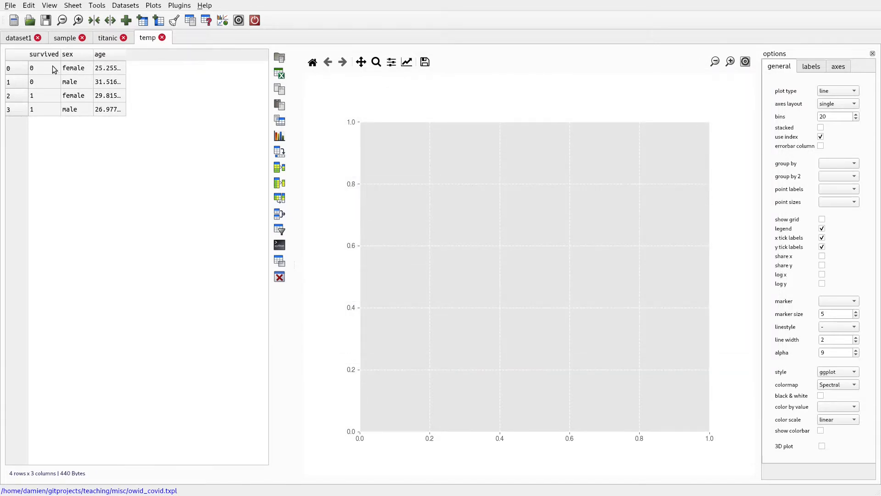
- Plot all rows and columns of the temp table, with the plot type set to bar
left_click_drag(53, 69, 112, 114)
left_click(280, 136)
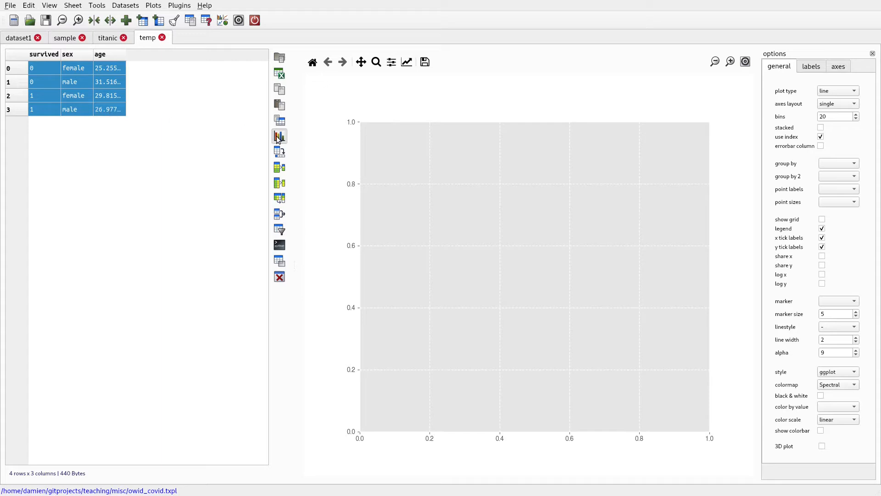
left_click(835, 92)
left_click(828, 116)
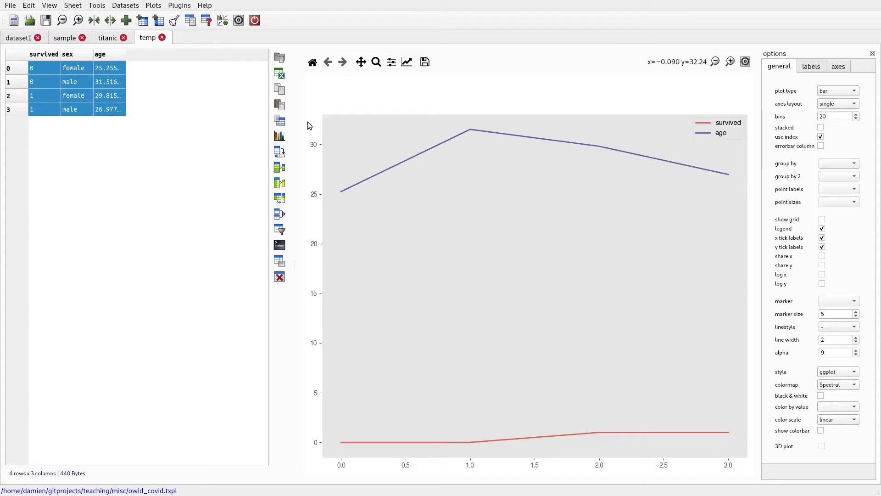
left_click(279, 136)
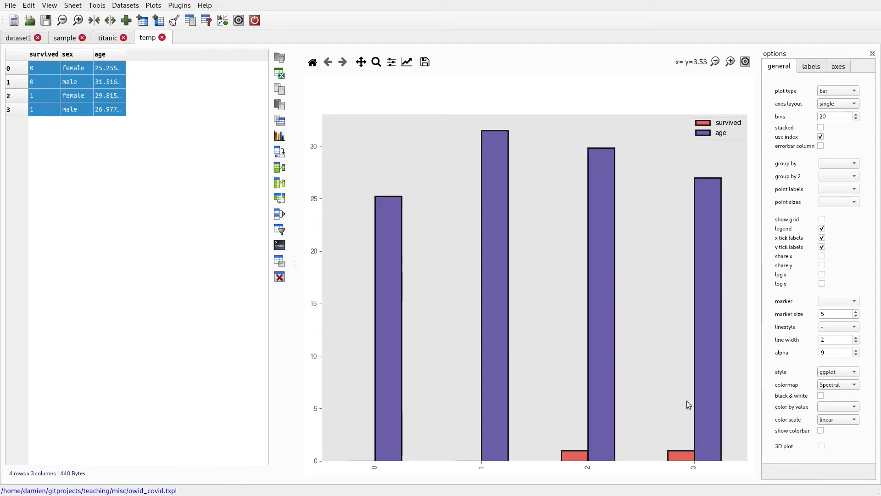
- Set the survived column as the table index and replot the sex and age columns as bars
left_click(40, 56)
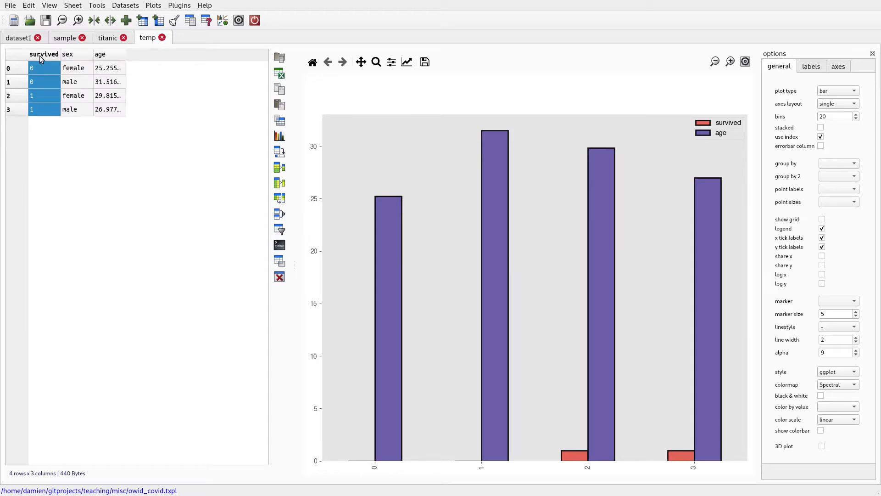
right_click(39, 56)
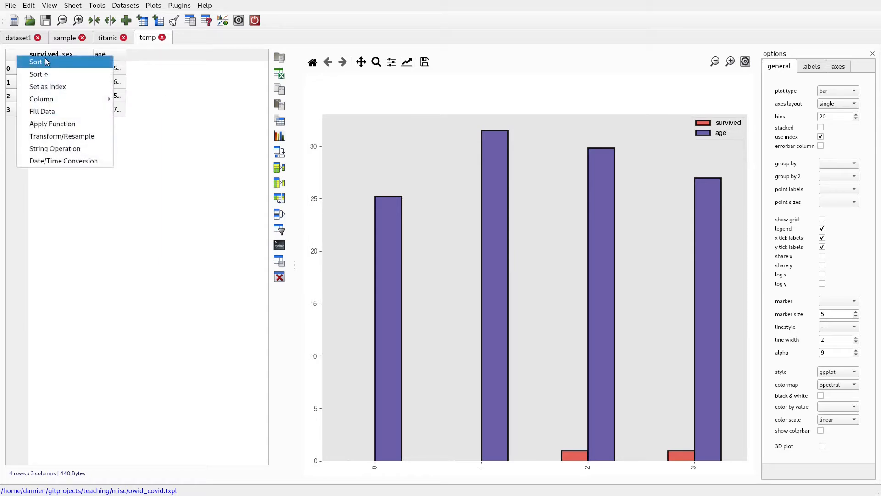
left_click(74, 90)
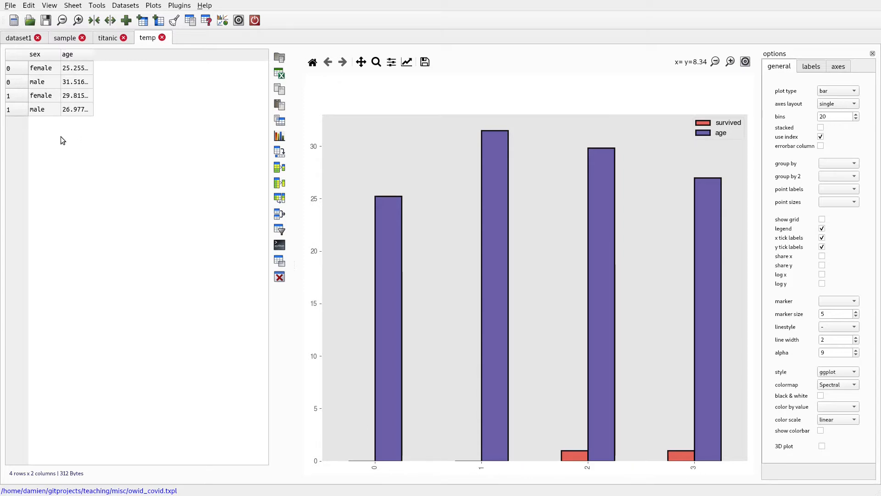
left_click_drag(46, 70, 76, 110)
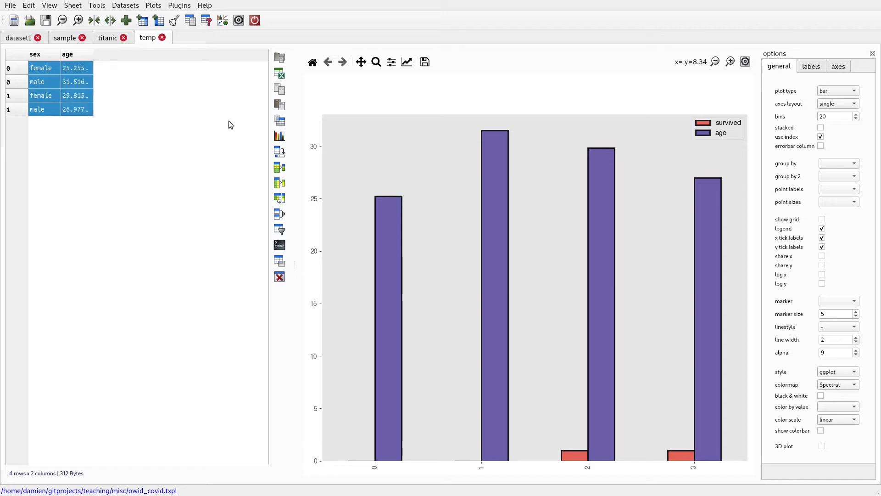
left_click(279, 136)
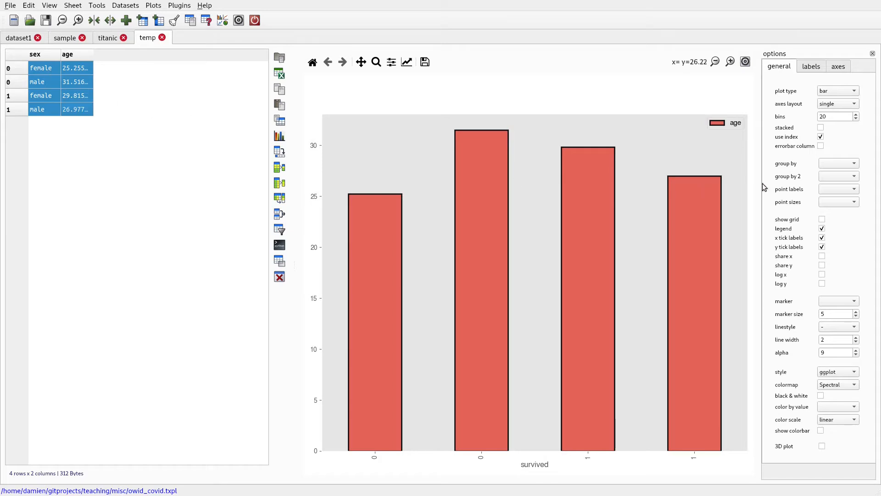
- Group the bar chart by sex and replot it with the axes layout set to multiple
left_click(852, 166)
left_click(850, 176)
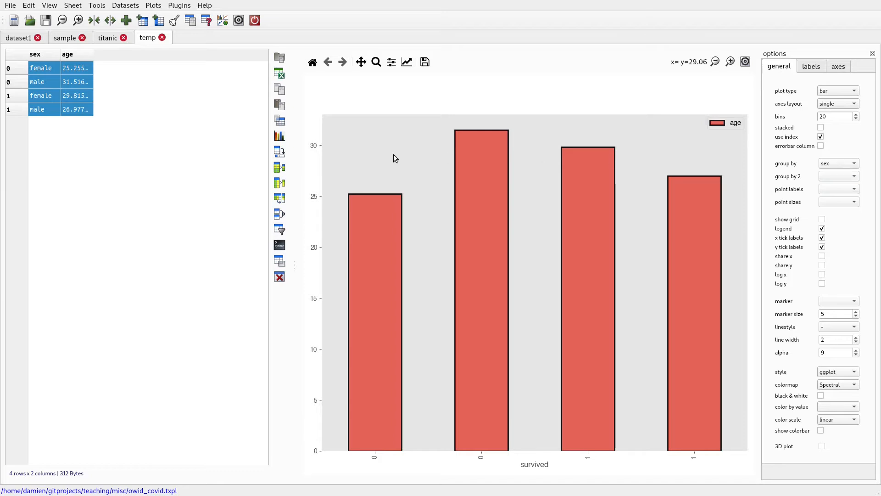
left_click(280, 138)
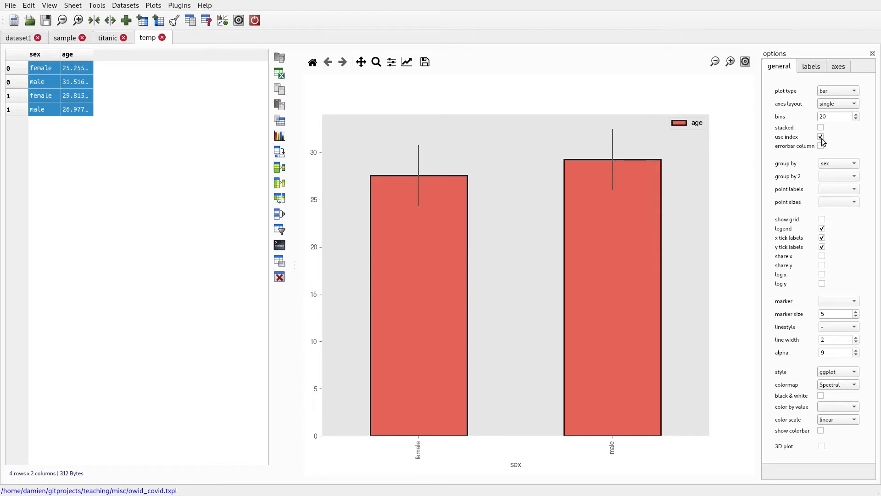
left_click(826, 103)
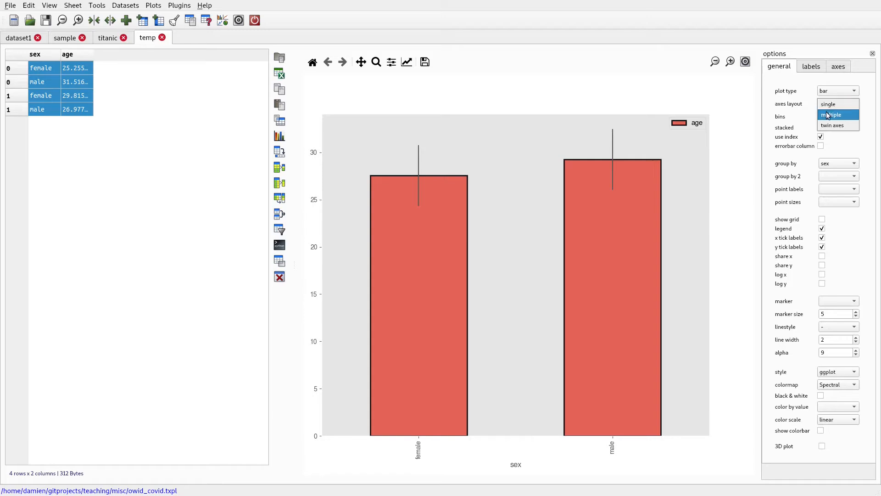
left_click(830, 114)
left_click(278, 137)
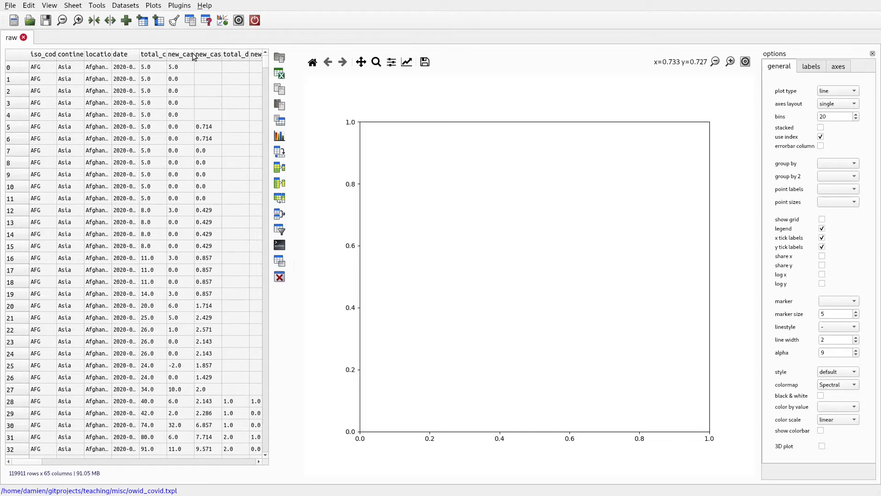
- Open the raw COVID table's info summary and examine its column names, non-null counts and data types
left_click(205, 23)
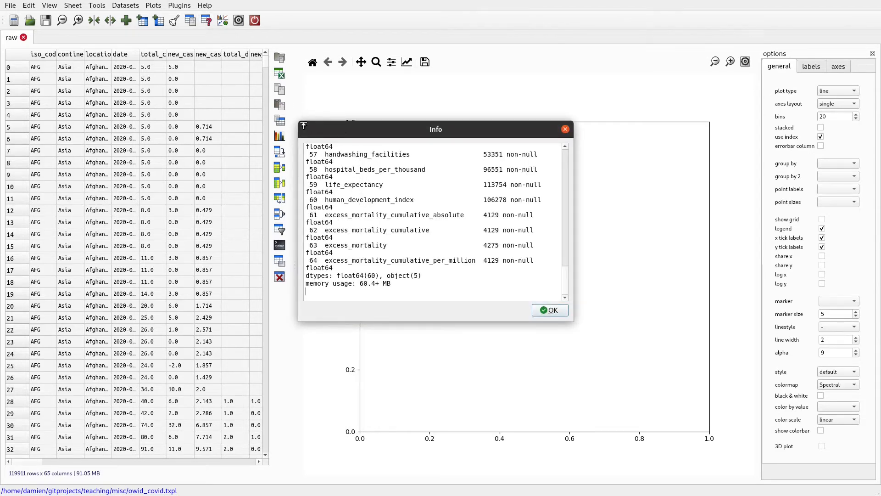
left_click_drag(304, 126, 245, 113)
scroll(421, 247, "up", 6)
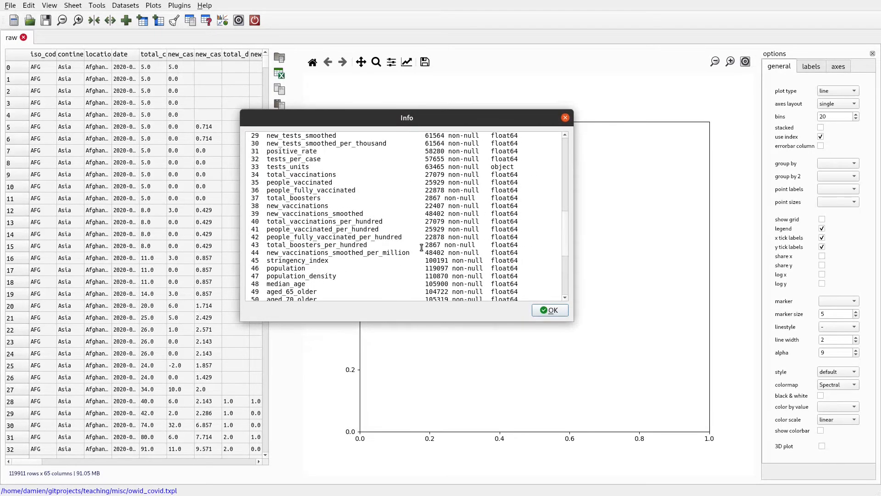
scroll(421, 248, "down", 6)
scroll(278, 274, "up", 6)
scroll(347, 263, "up", 10)
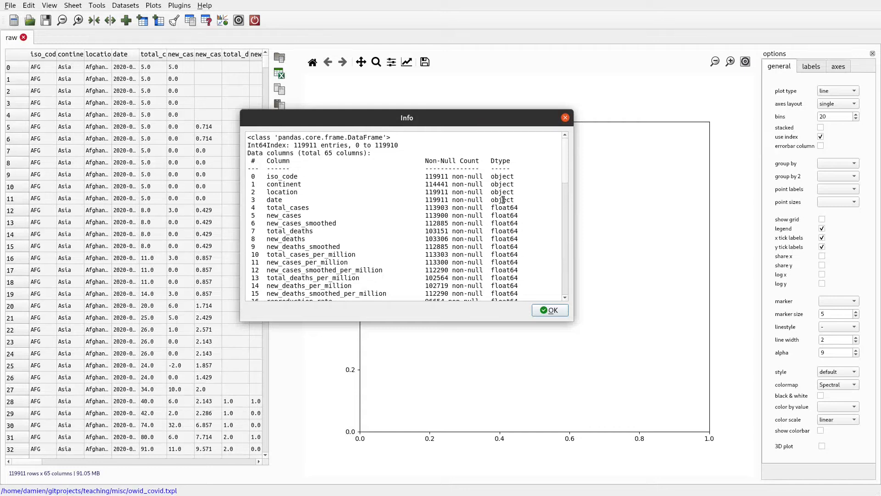
scroll(508, 252, "down", 3)
scroll(507, 252, "up", 4)
scroll(355, 241, "down", 10)
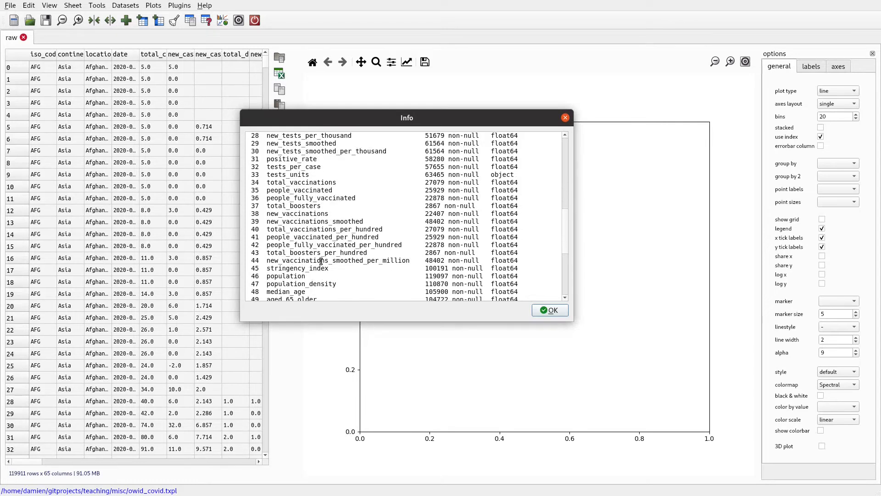
scroll(321, 261, "up", 5)
scroll(284, 214, "down", 6)
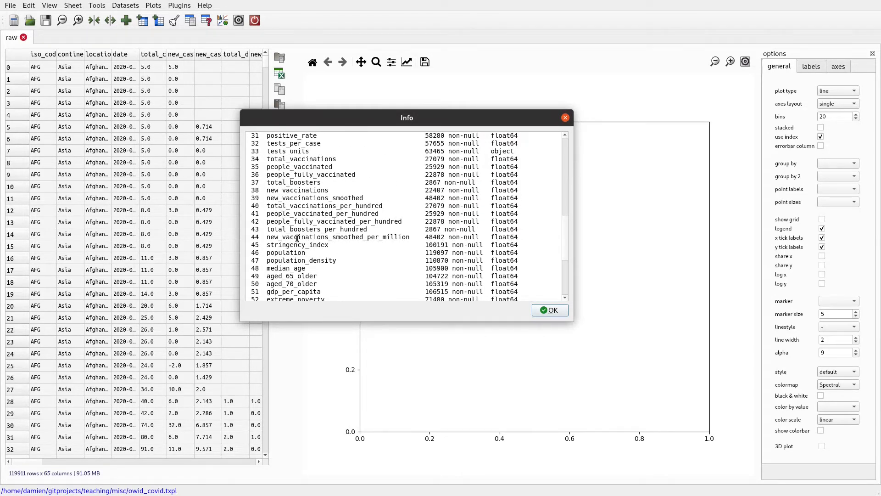
scroll(315, 197, "up", 3)
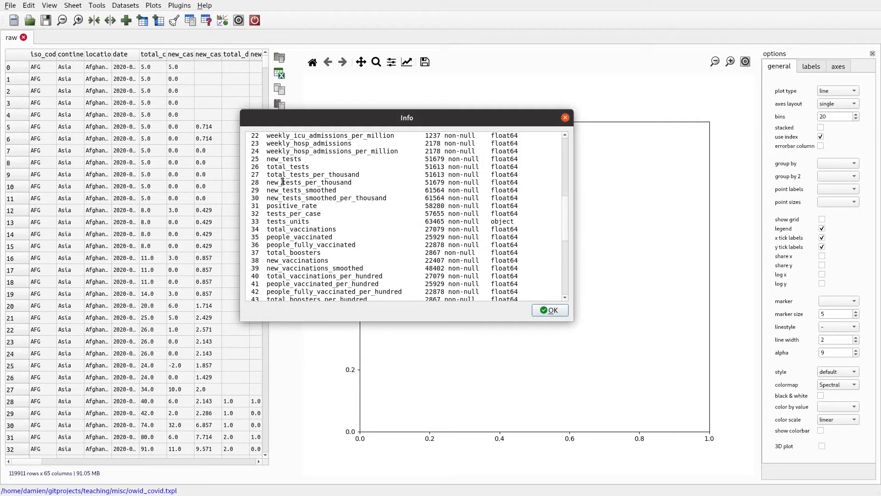
scroll(283, 182, "up", 2)
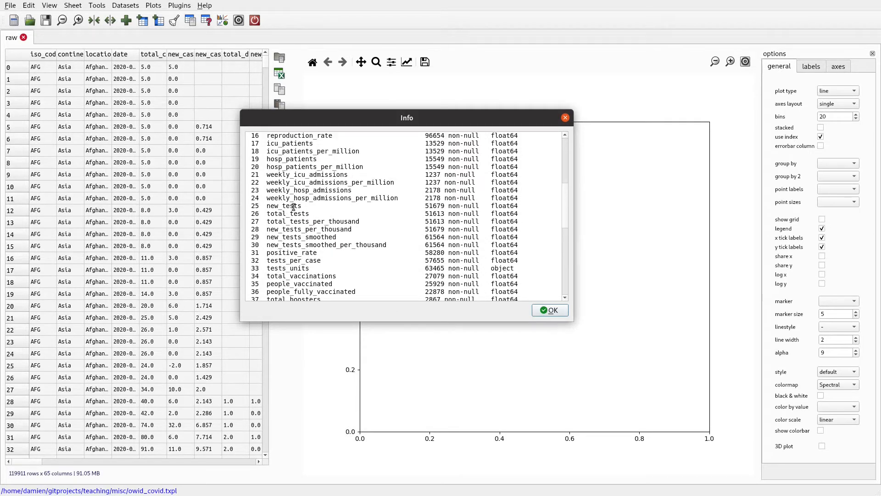
scroll(294, 206, "up", 2)
scroll(294, 200, "up", 1)
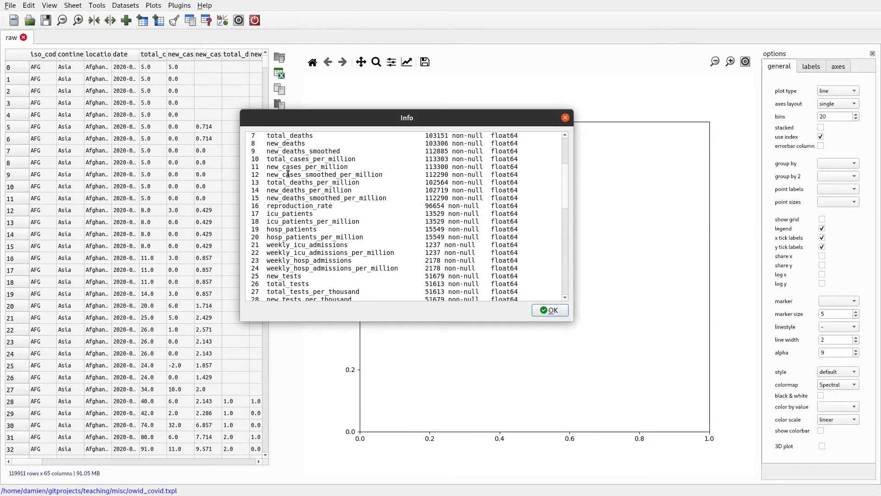
left_click(548, 311)
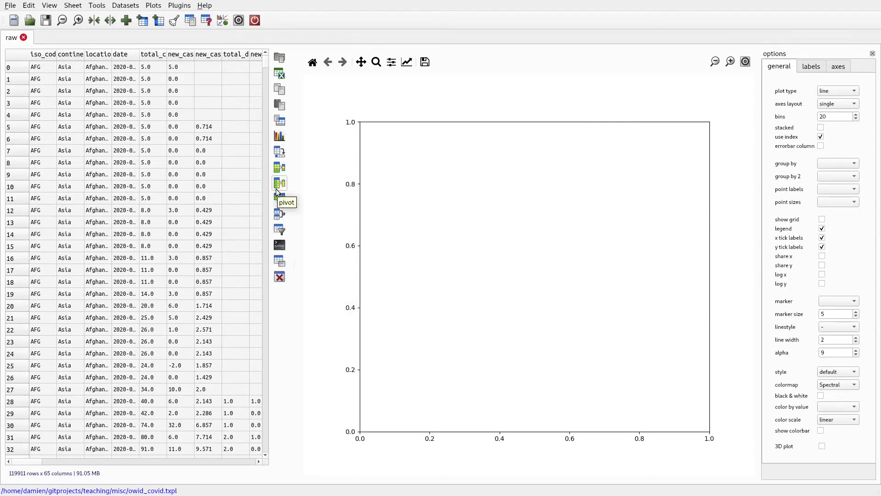
- Pivot the raw table with location as columns, date as index, new_cases as values and sum as the aggregate function
left_click(279, 184)
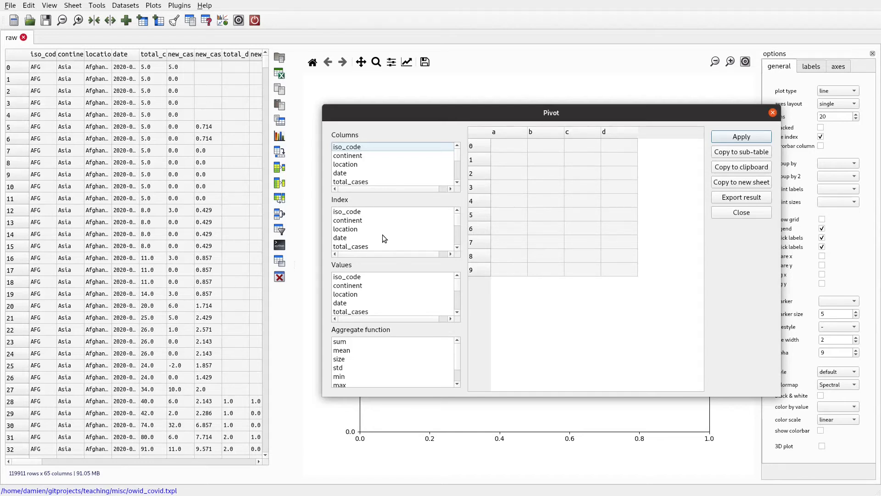
left_click(368, 236)
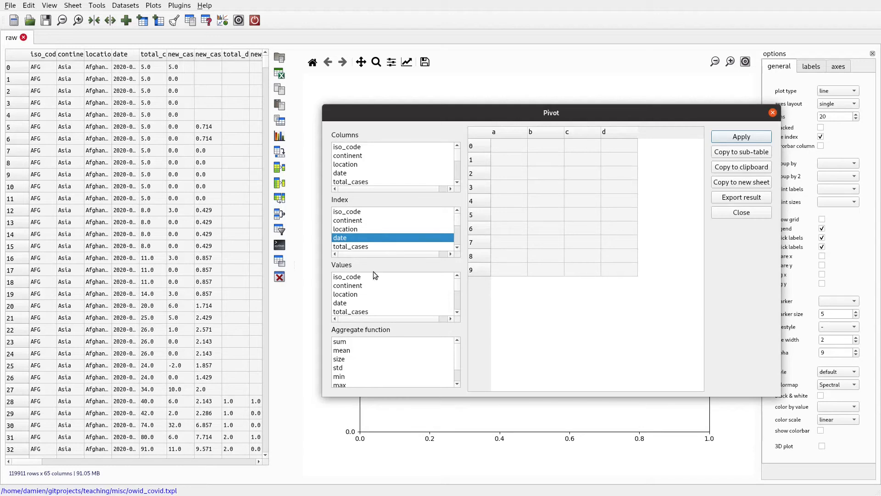
scroll(367, 302, "down", 1)
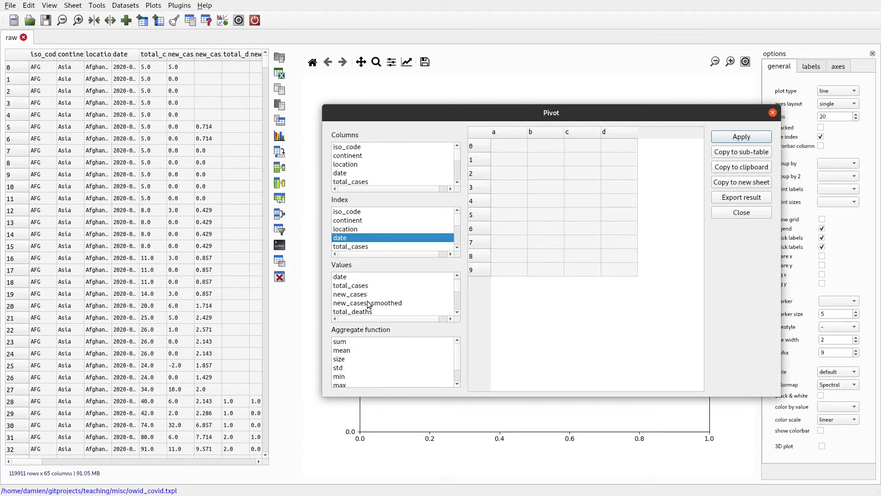
left_click(366, 296)
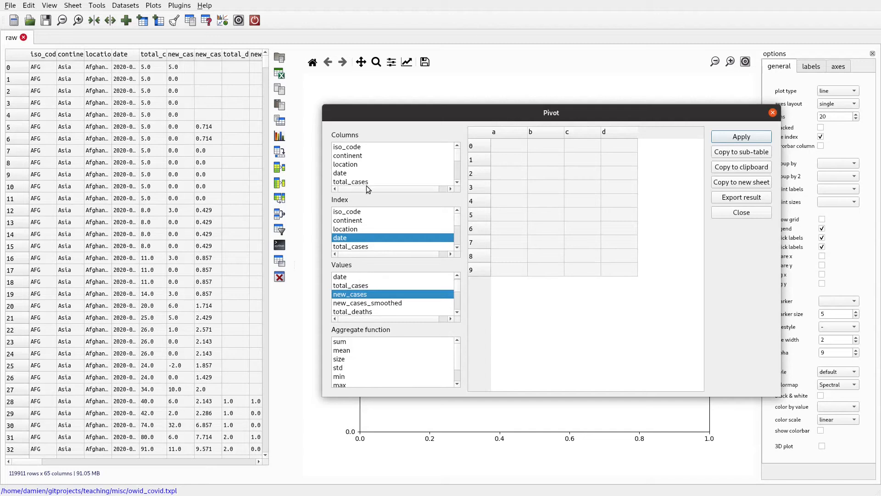
left_click(361, 167)
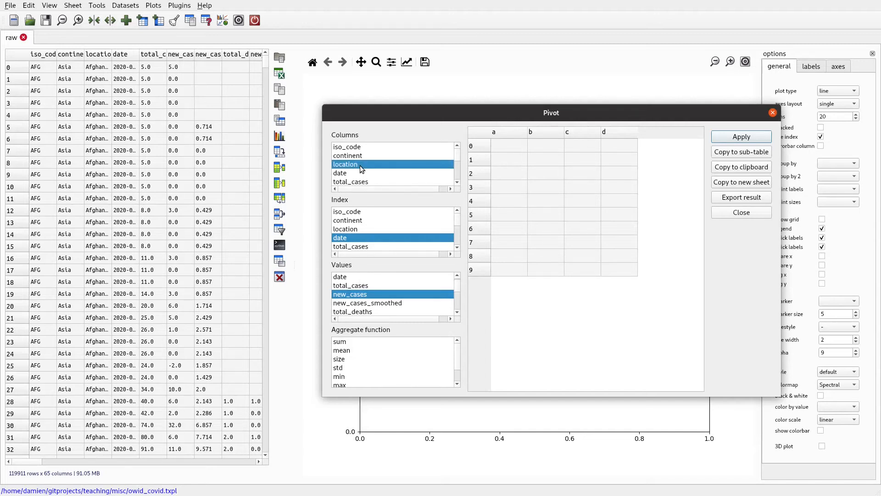
left_click(368, 342)
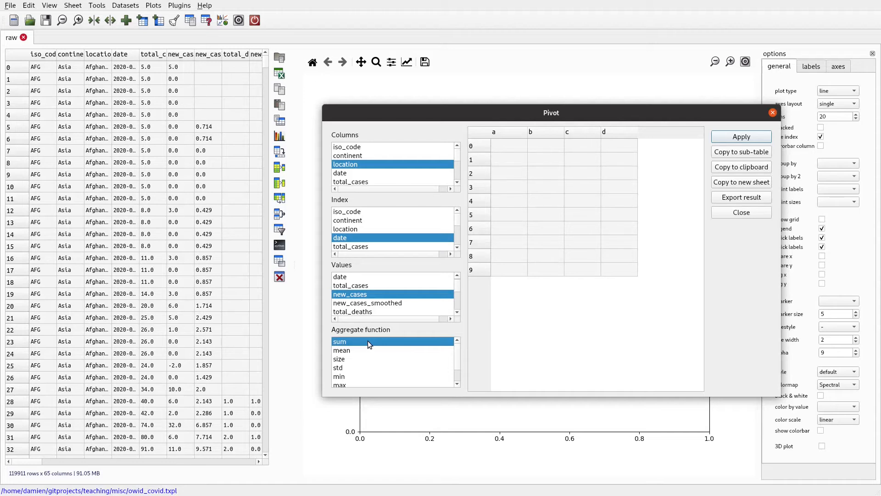
left_click(736, 137)
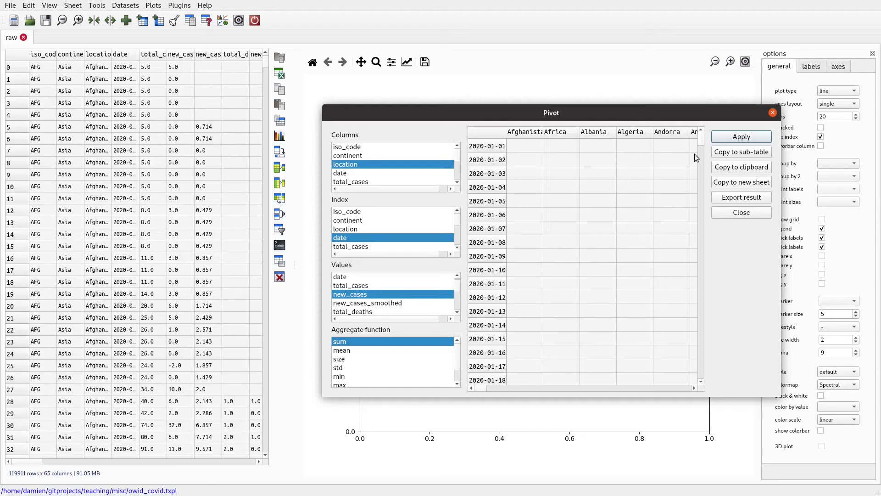
- Check the pivot result, copy it to a new sheet named pivot_cases and close the pivot dialog
mouse_move(703, 142)
left_mouse_down()
mouse_move(697, 373)
mouse_move(698, 140)
mouse_move(706, 242)
mouse_move(698, 321)
mouse_move(701, 136)
left_mouse_up()
left_click_drag(700, 139, 702, 230)
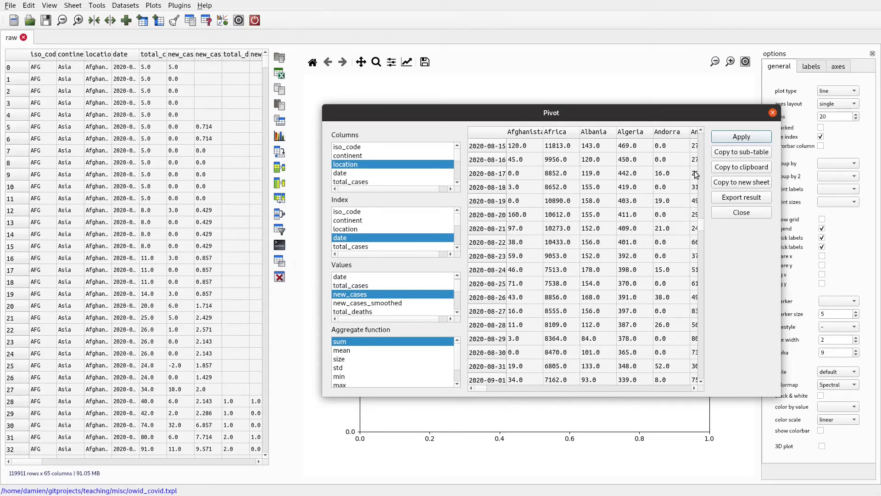
left_click_drag(684, 118, 668, 122)
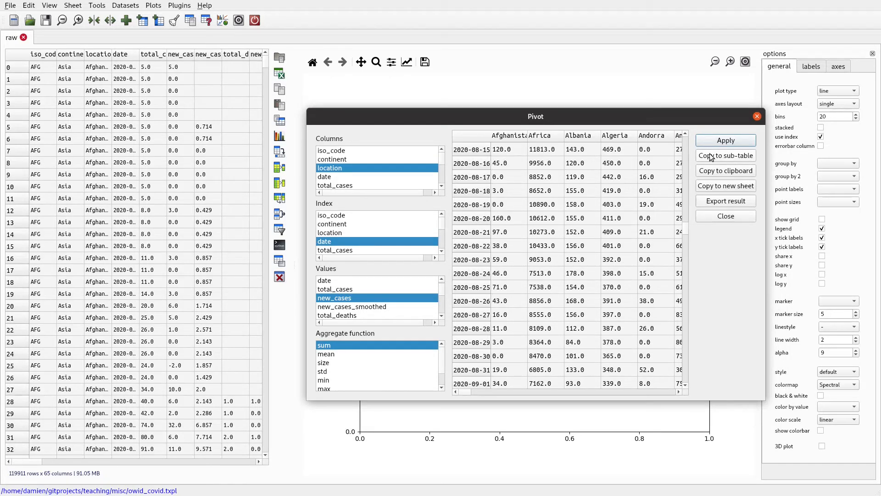
left_click(715, 186)
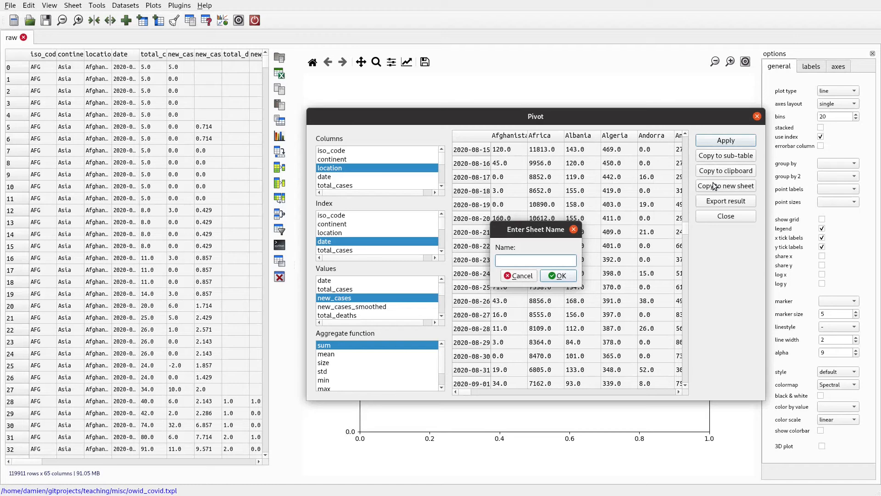
type("pivot_cases")
key("Return")
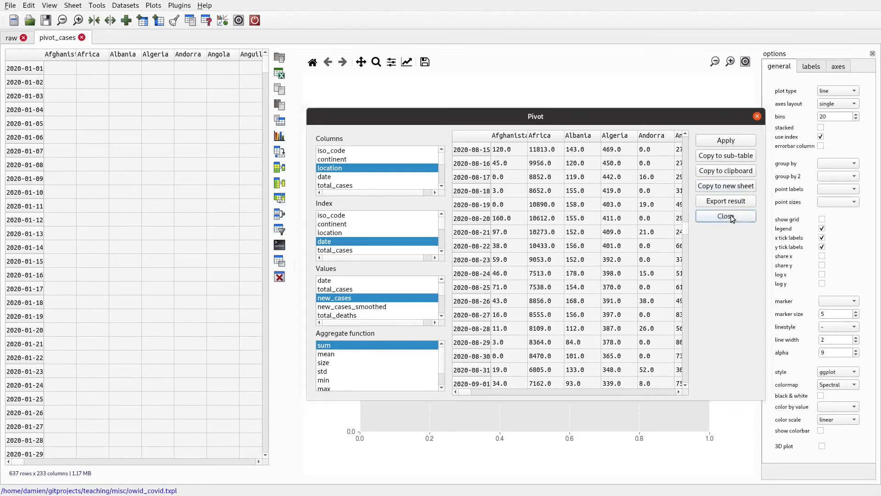
left_click(725, 216)
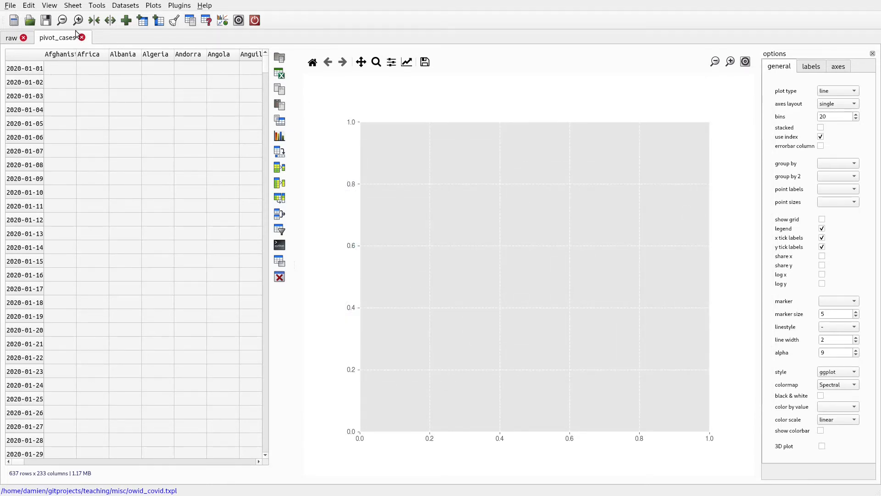
- Shrink the pivot_cases table display one level and plot the Africa column as a line chart by date
left_click(62, 20)
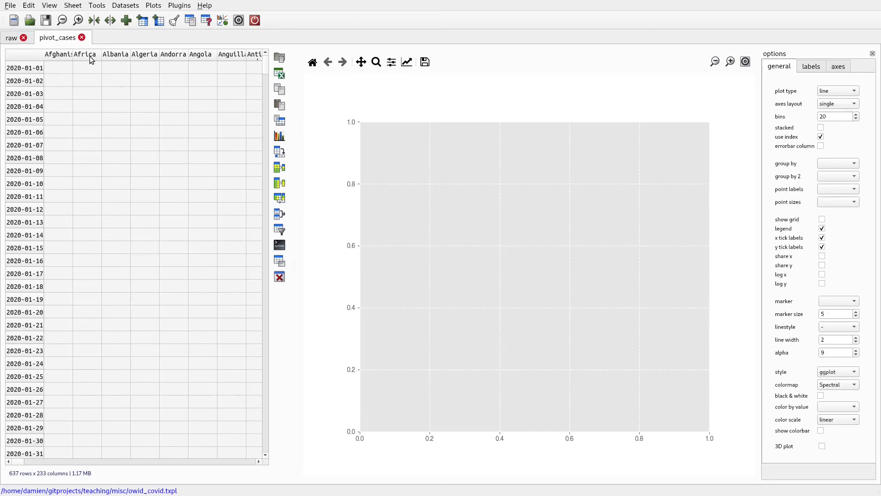
left_click(90, 56)
left_click(279, 137)
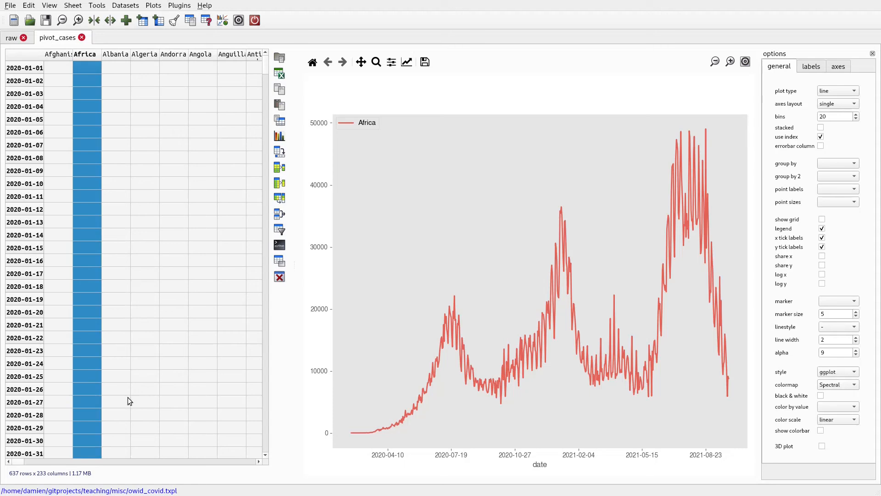
- Plot the Canada column of the pivot_cases table as a line chart by date
left_click_drag(19, 463, 47, 463)
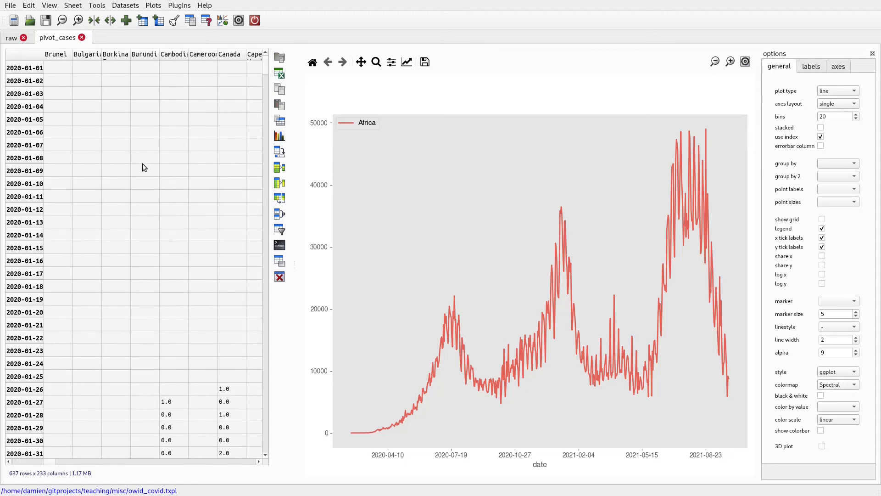
left_click(230, 55)
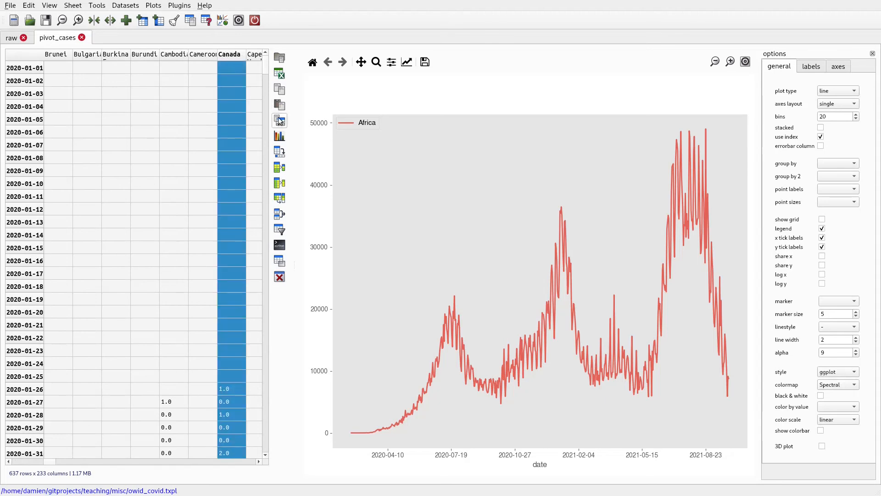
left_click(279, 136)
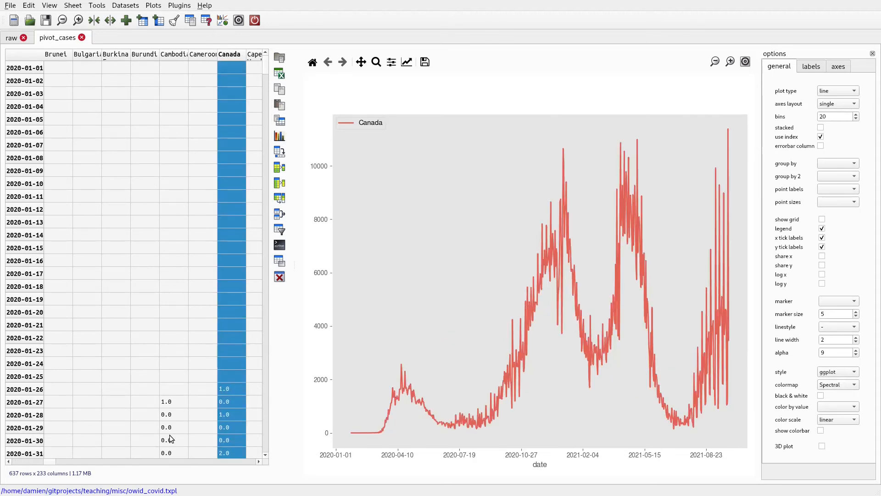
- Enlarge the Canada plot's elements one level and redraw the chart with a line width of 1
left_click_drag(52, 462, 54, 462)
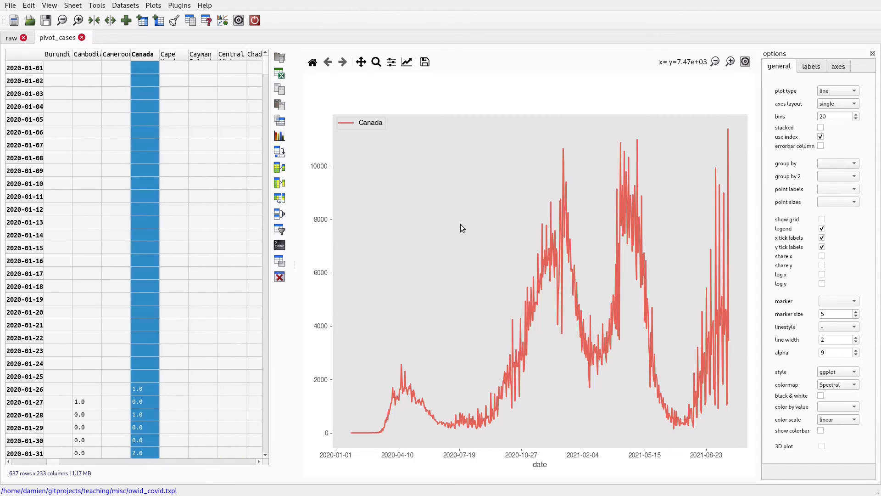
left_click(730, 62)
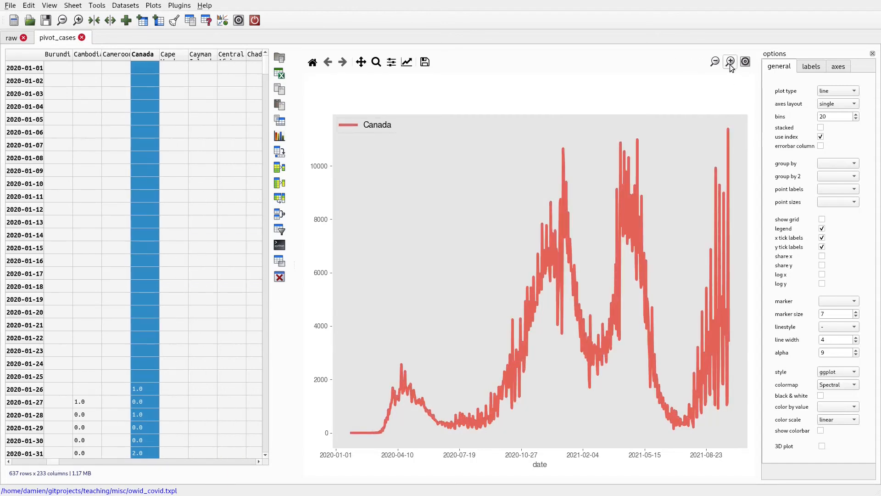
double_click(837, 338)
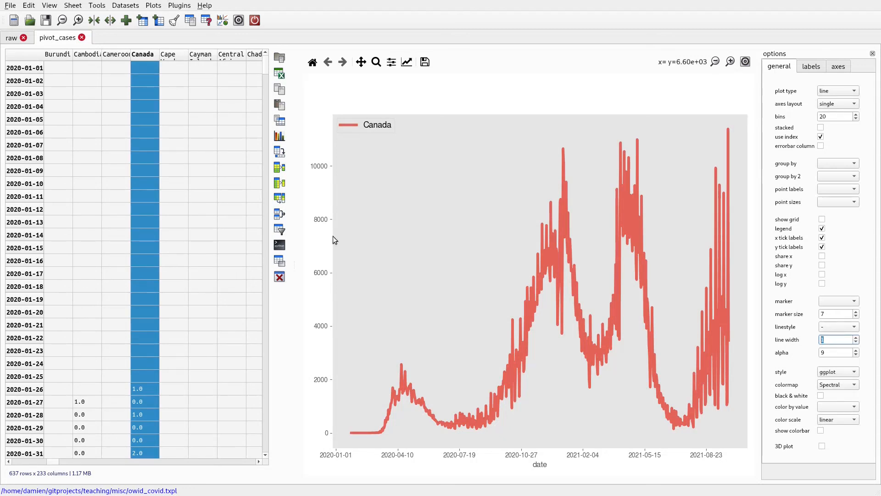
left_click(283, 140)
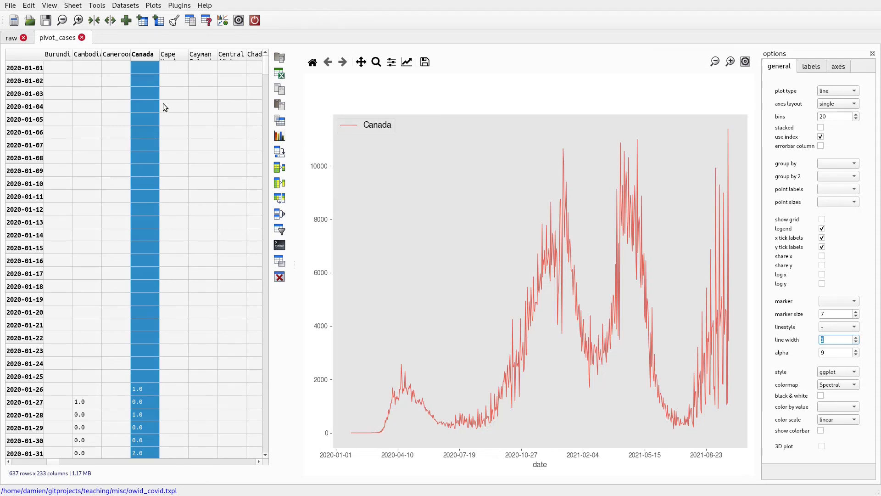
- Apply a centered rolling-window mean with an increased window size to the Canada column, adding the result as a new column
right_click(148, 57)
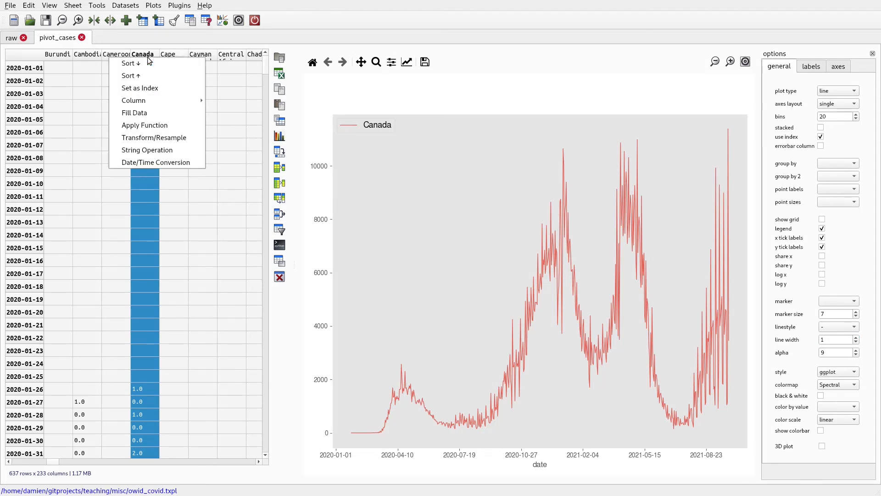
left_click(179, 141)
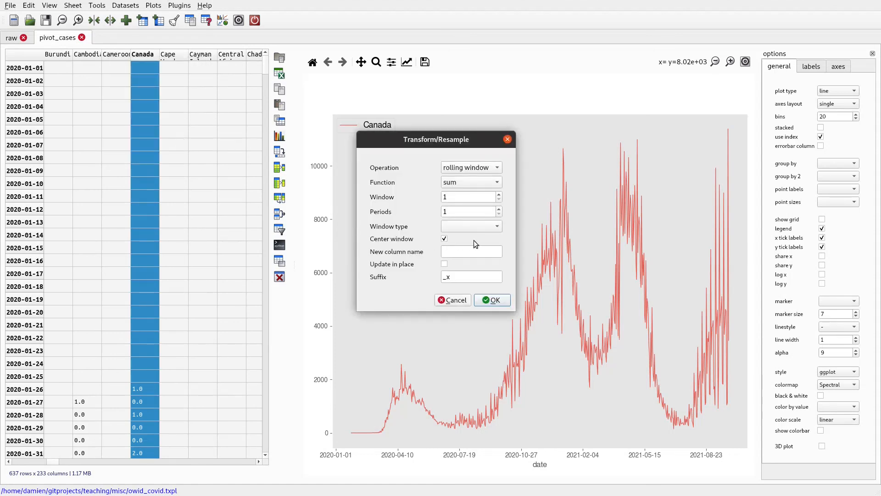
left_click(473, 184)
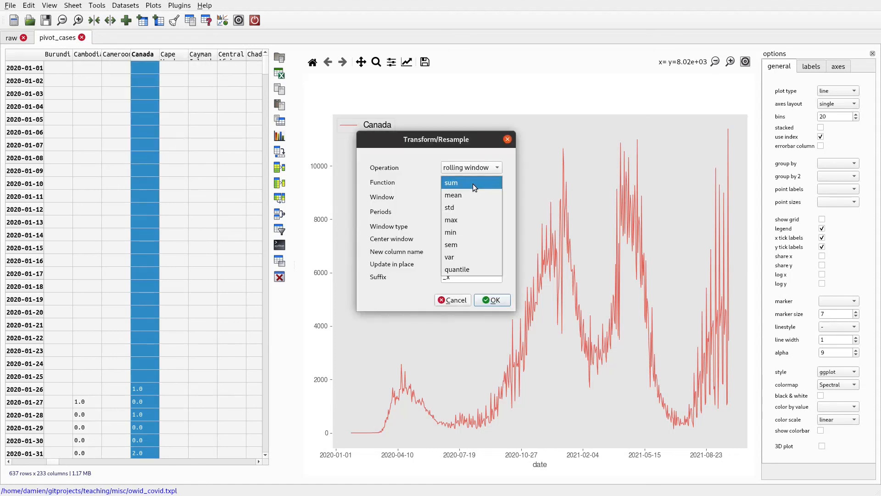
left_click(468, 195)
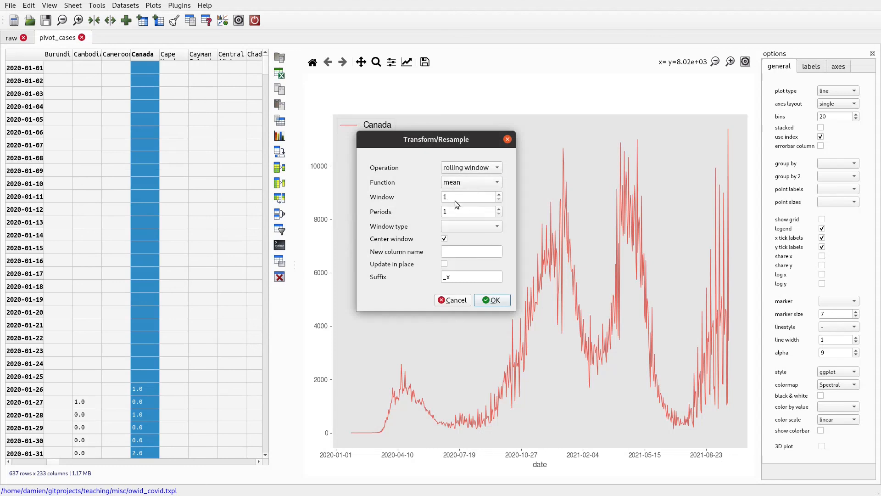
scroll(456, 201, "up", 4)
scroll(456, 201, "up", 8)
left_click(487, 302)
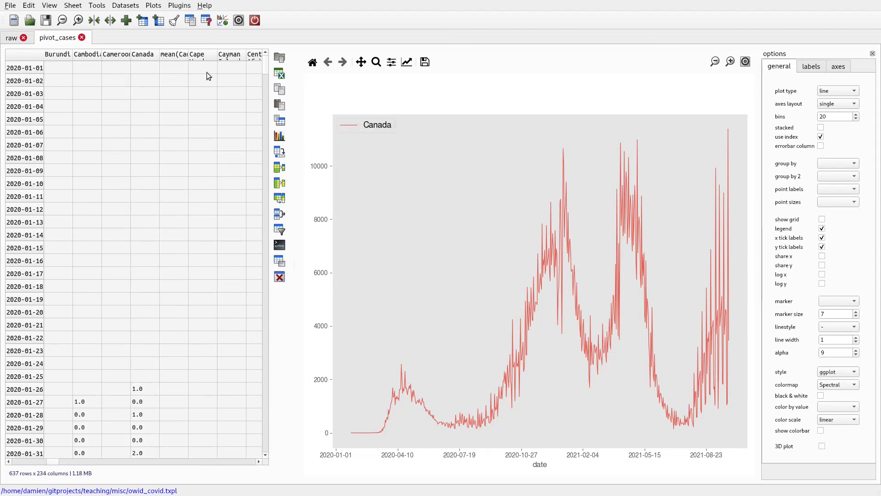
- Plot the Canada column and its rolling mean column together as lines
left_click(174, 56)
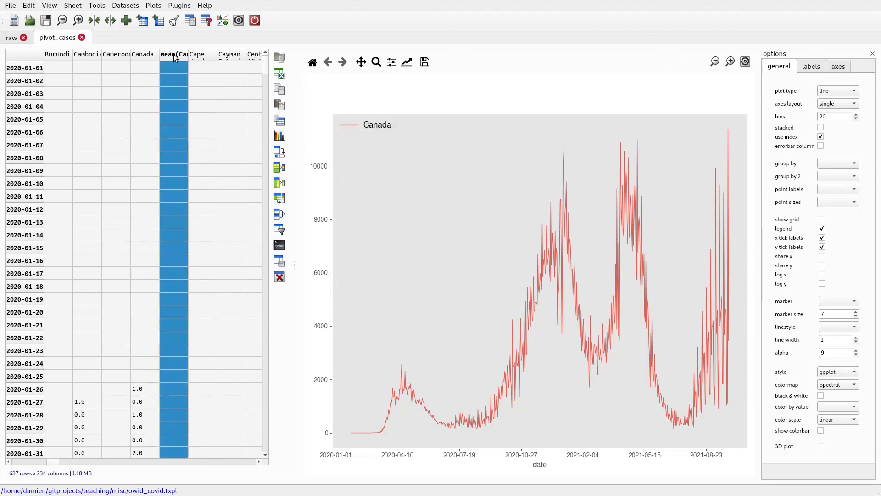
left_click(147, 55, "shift")
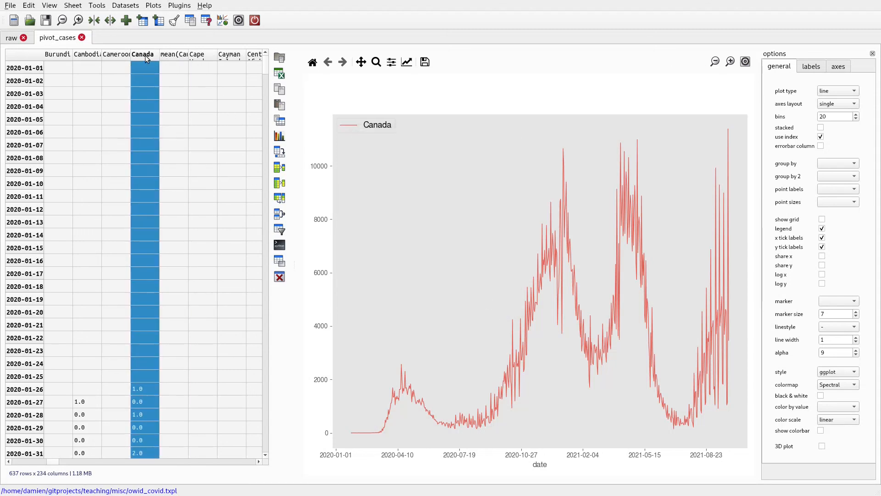
left_click(279, 136)
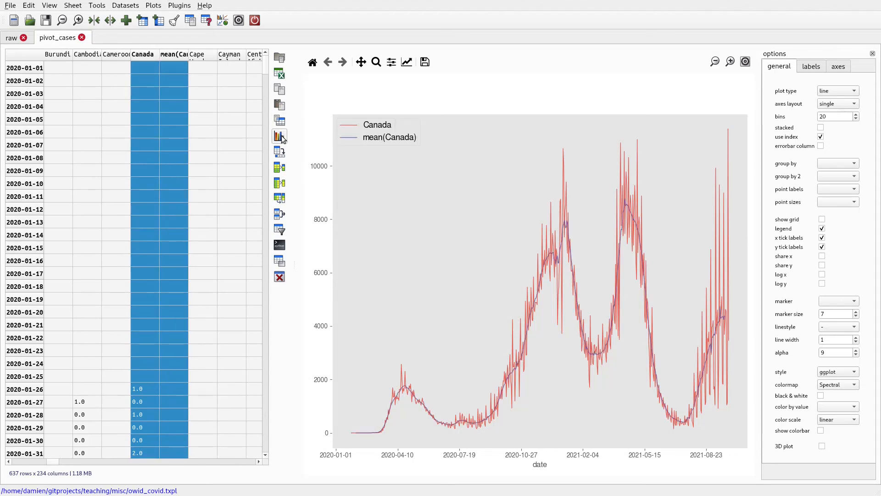
- Set the line width to 3 and redraw the Canada and mean(Canada) chart
double_click(839, 339)
type("3")
left_click(280, 136)
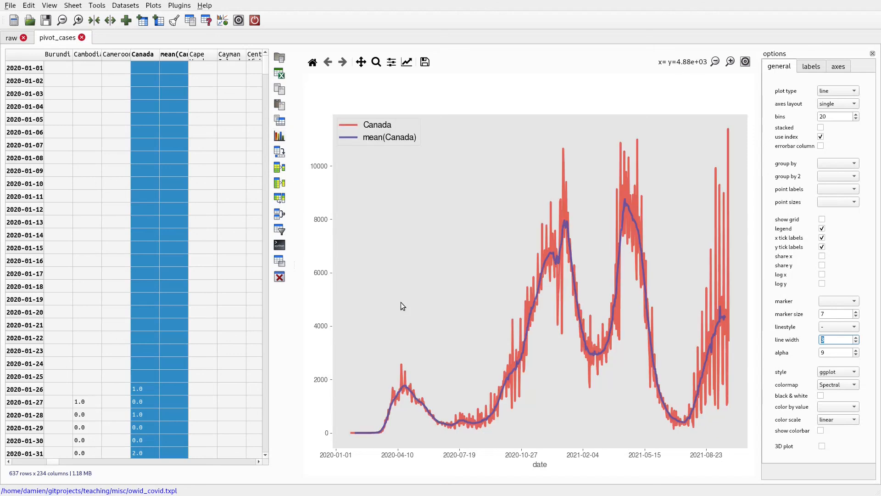